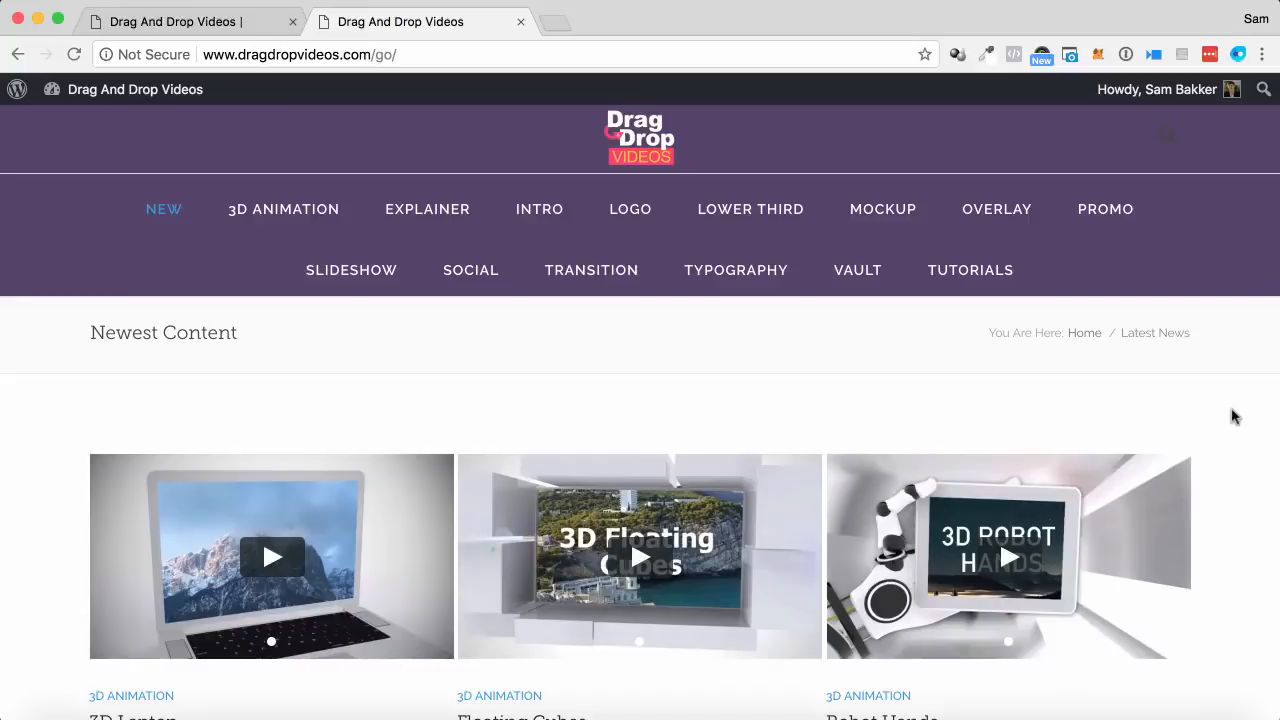
Look through the newest templates on the Drag And Drop Videos website.
scroll(1233, 416, "down", 10)
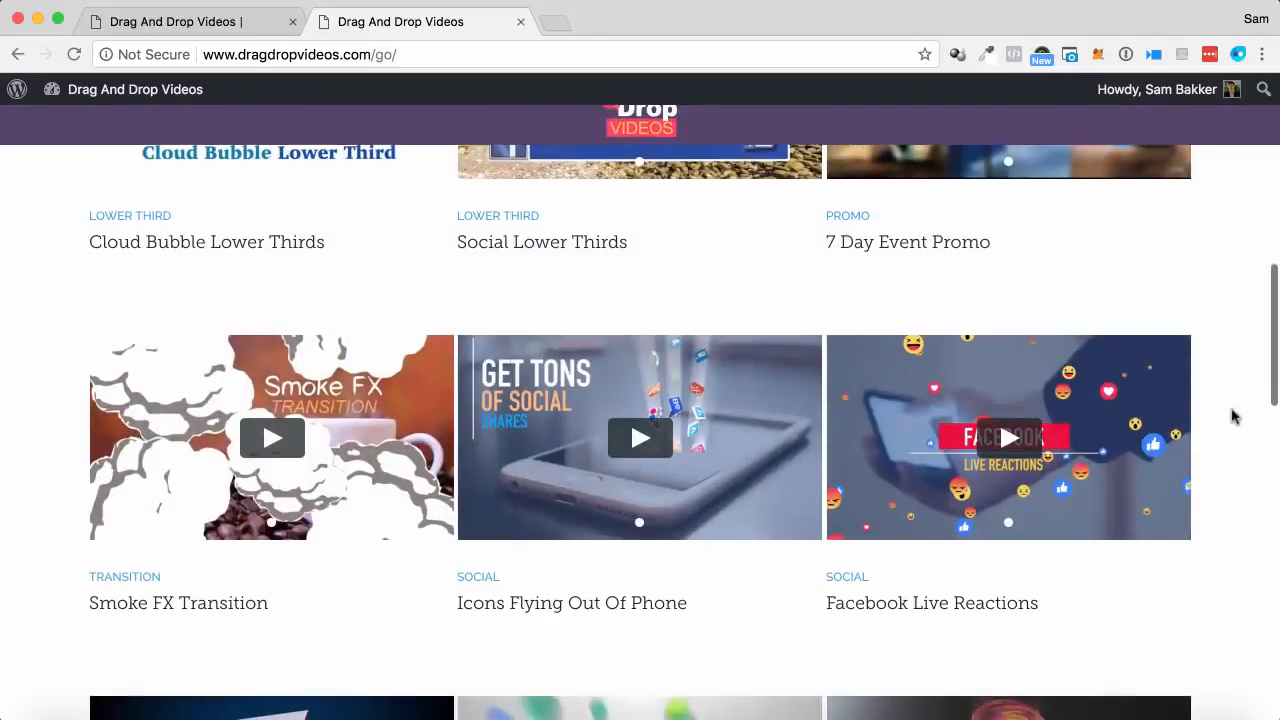
scroll(1233, 416, "up", 10)
scroll(1233, 416, "down", 2)
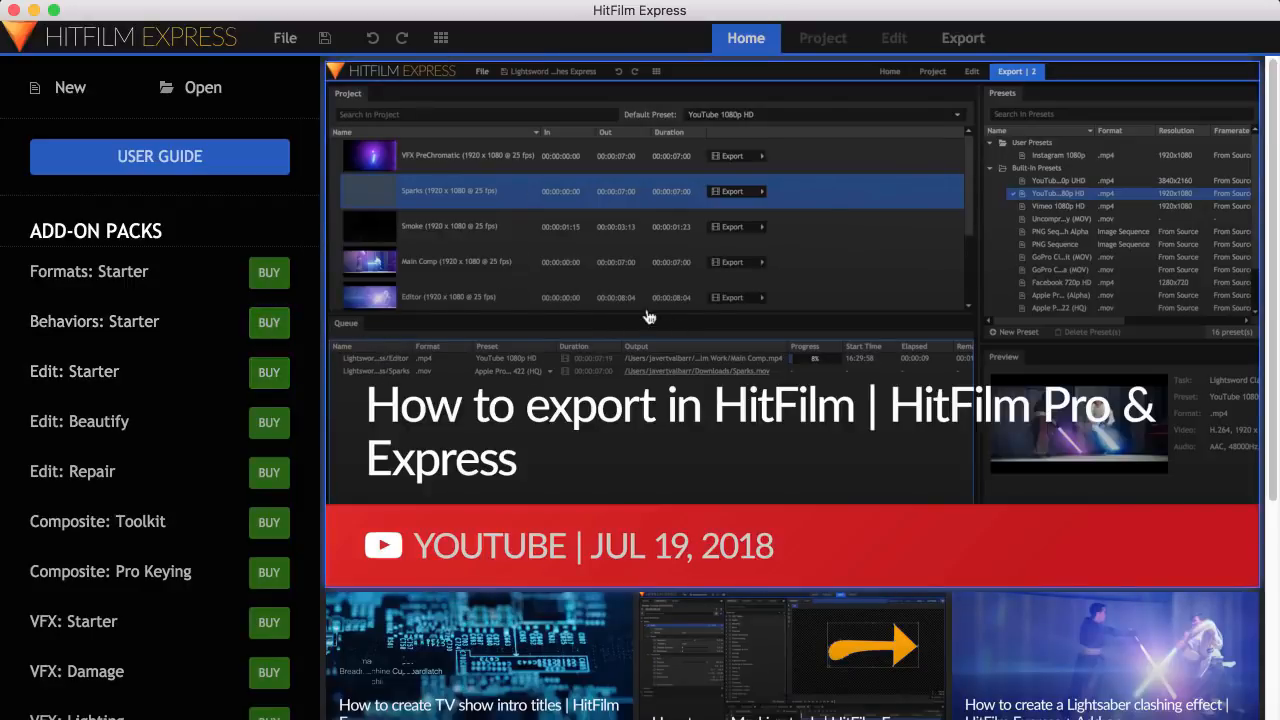
left_click(674, 337)
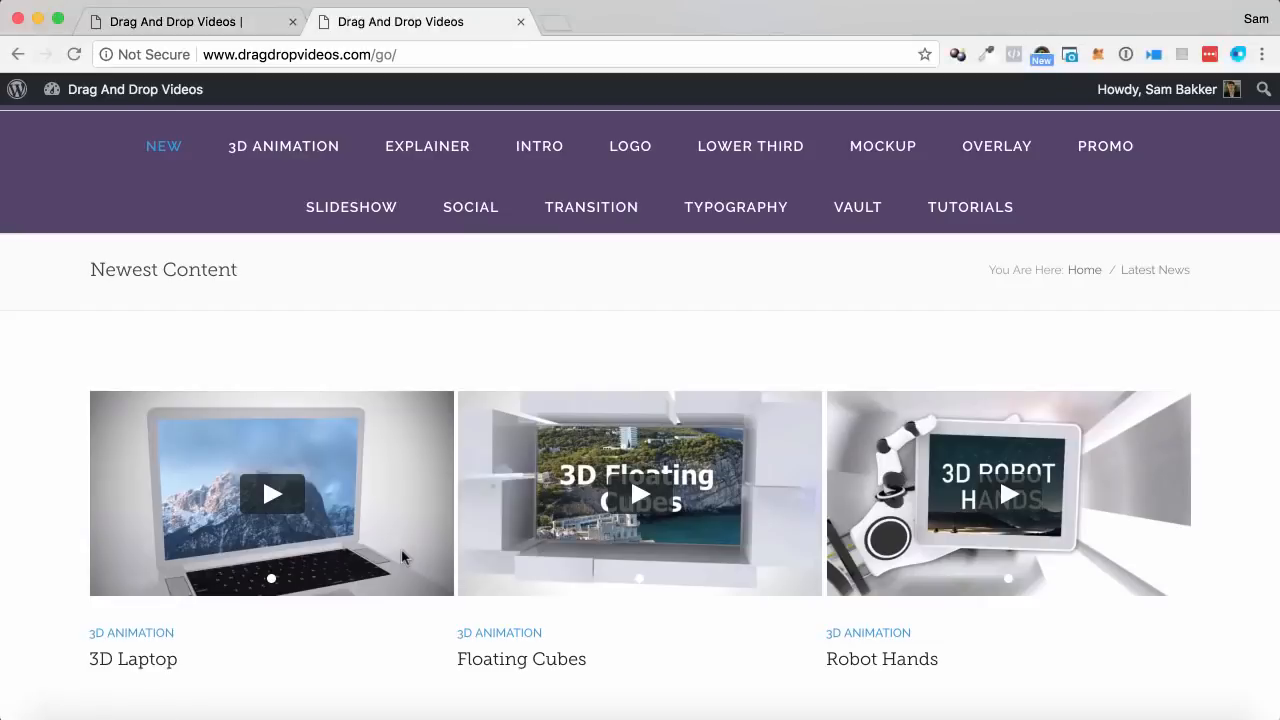
scroll(526, 352, "down", 3)
scroll(526, 353, "up", 5)
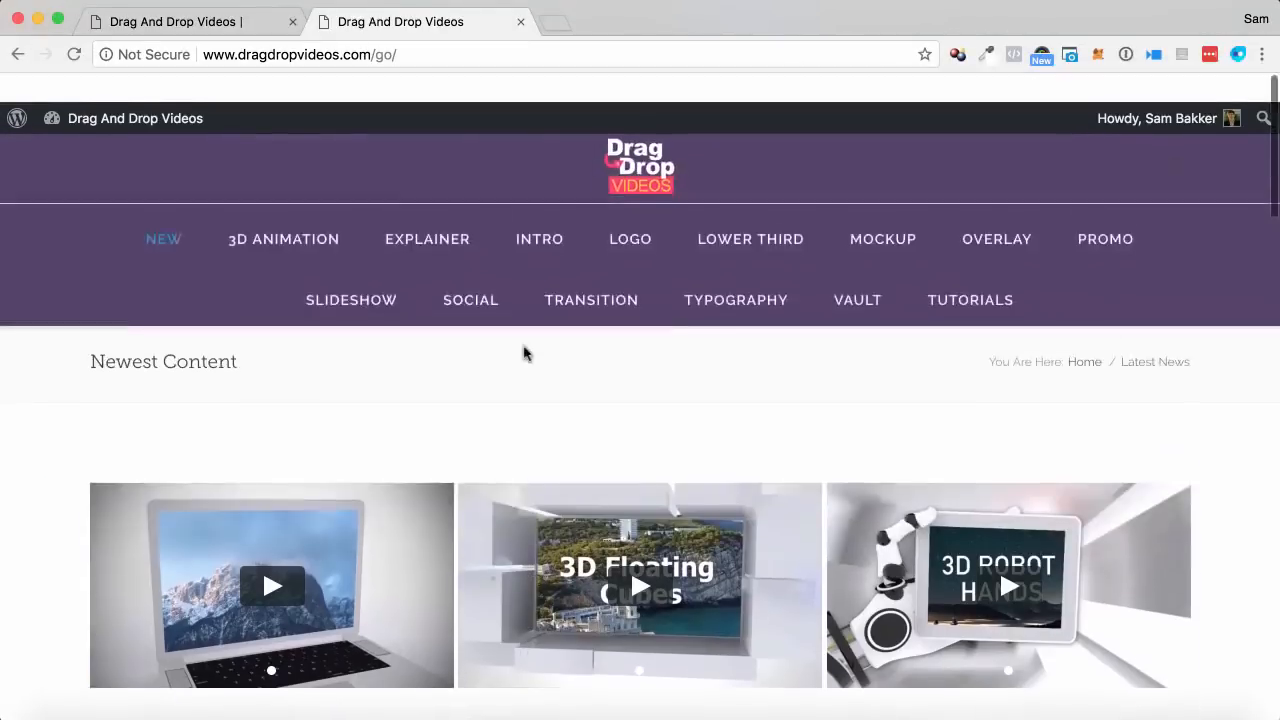
Open the 3D Animation category of the template site and look through its templates.
left_click(301, 211)
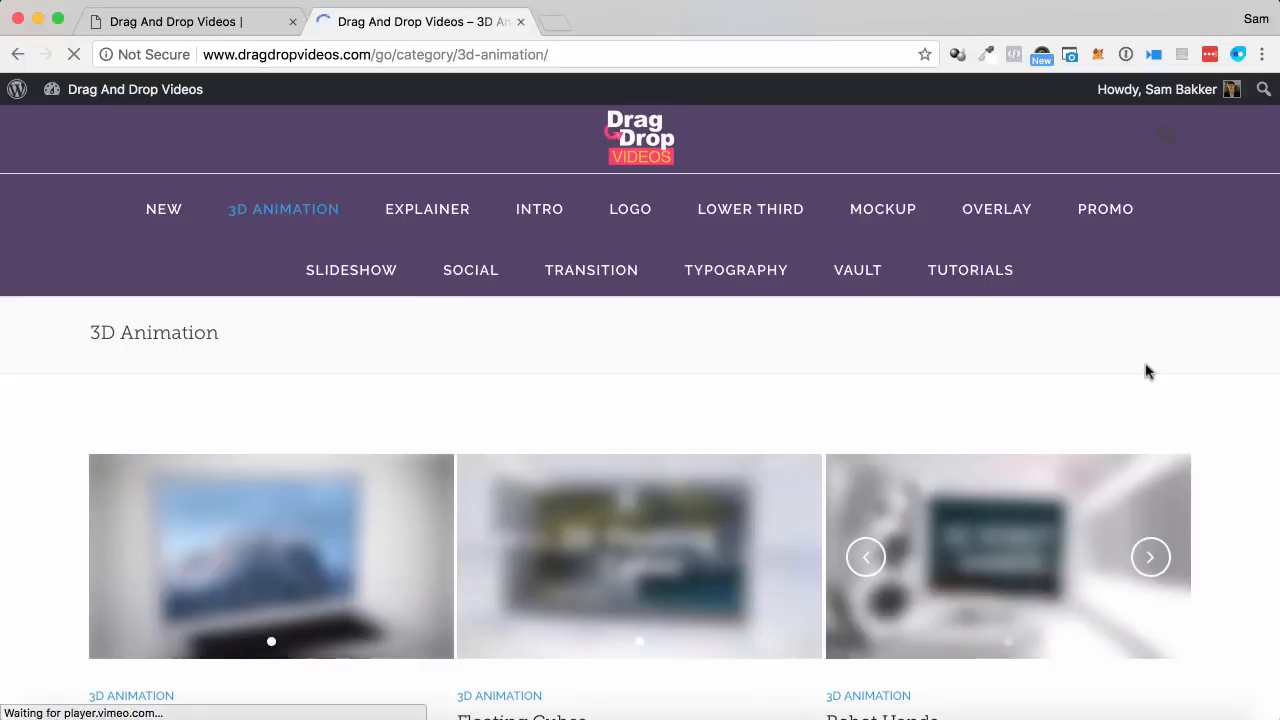
scroll(1147, 371, "down", 1)
scroll(1147, 371, "down", 3)
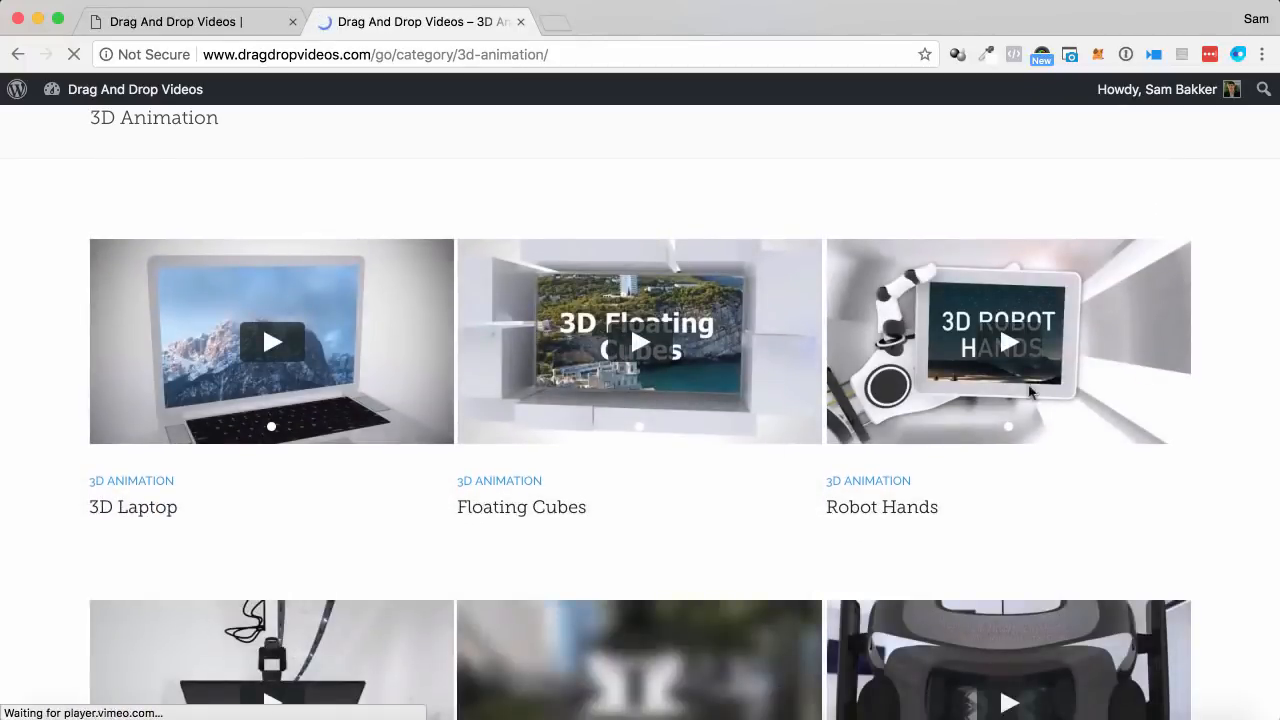
scroll(151, 491, "down", 1)
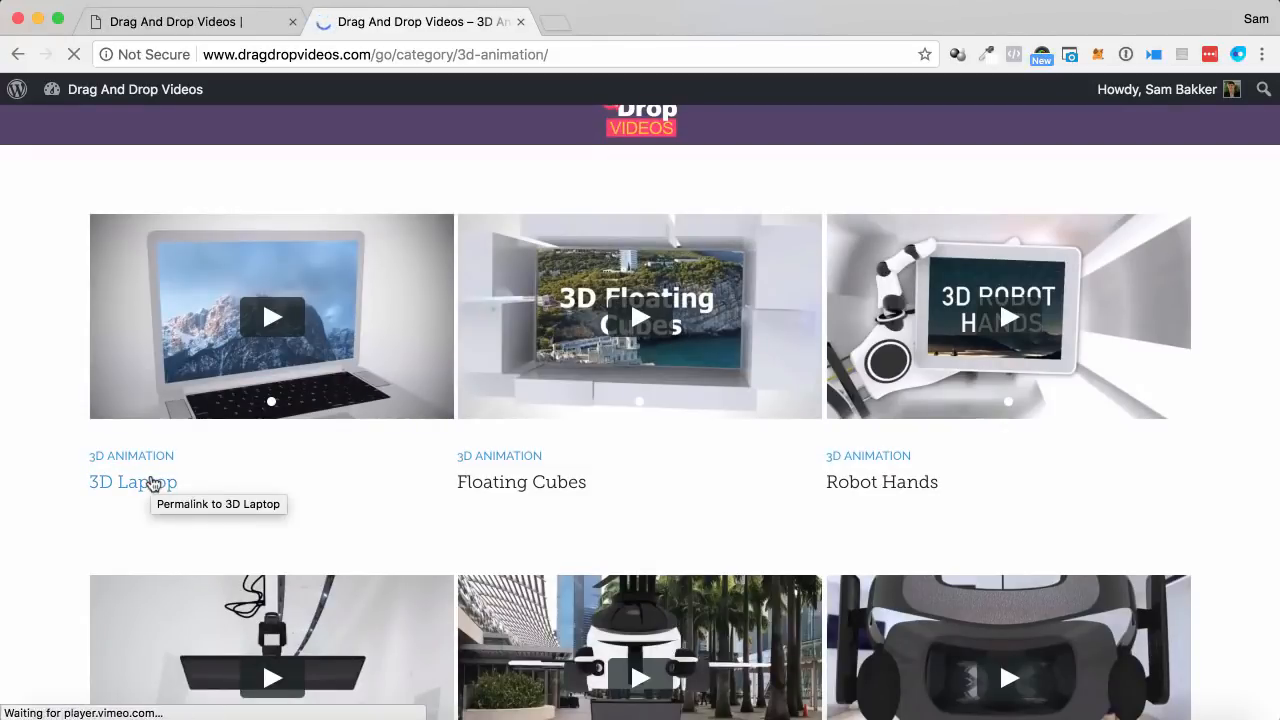
scroll(951, 514, "down", 5)
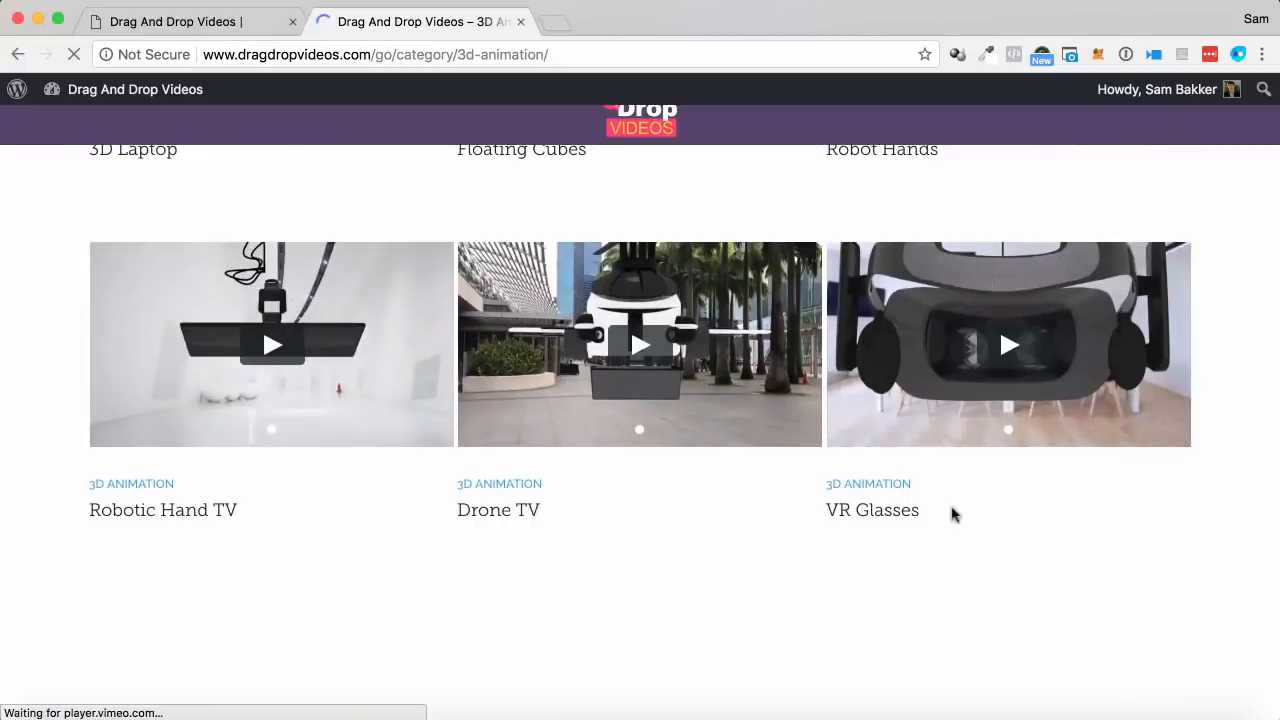
scroll(951, 514, "down", 1)
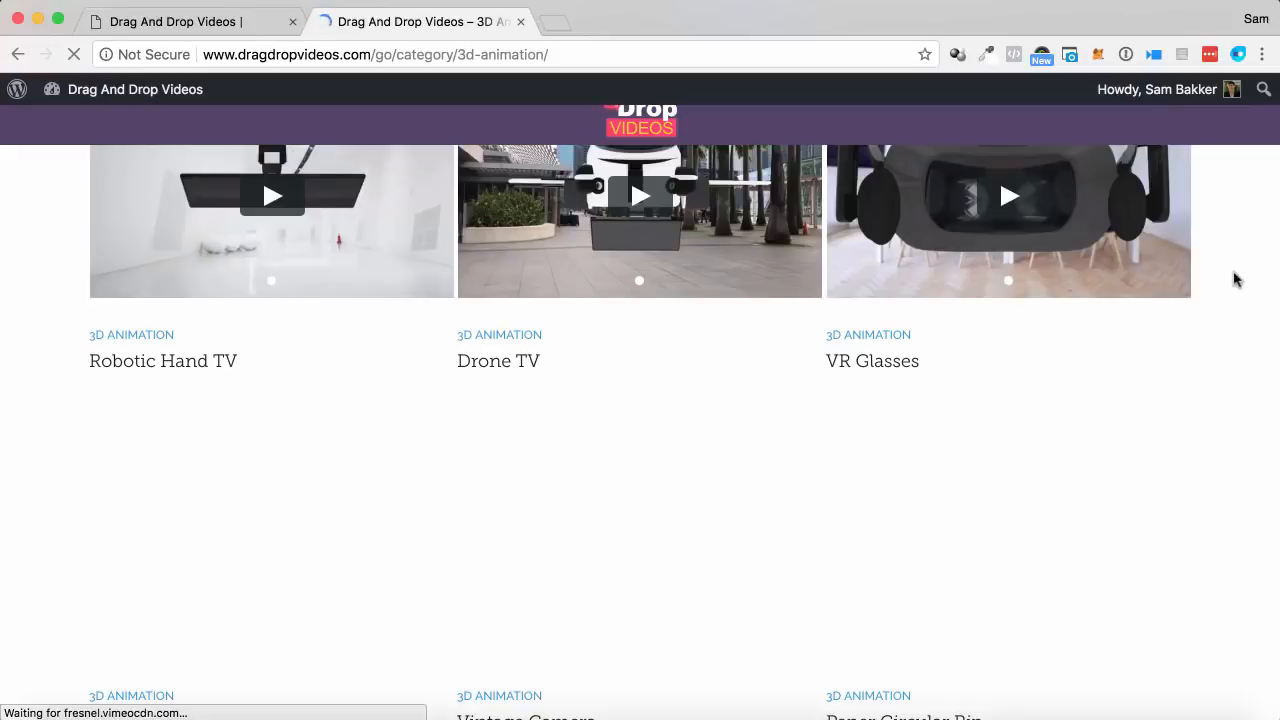
scroll(1236, 280, "down", 4)
scroll(1236, 280, "up", 6)
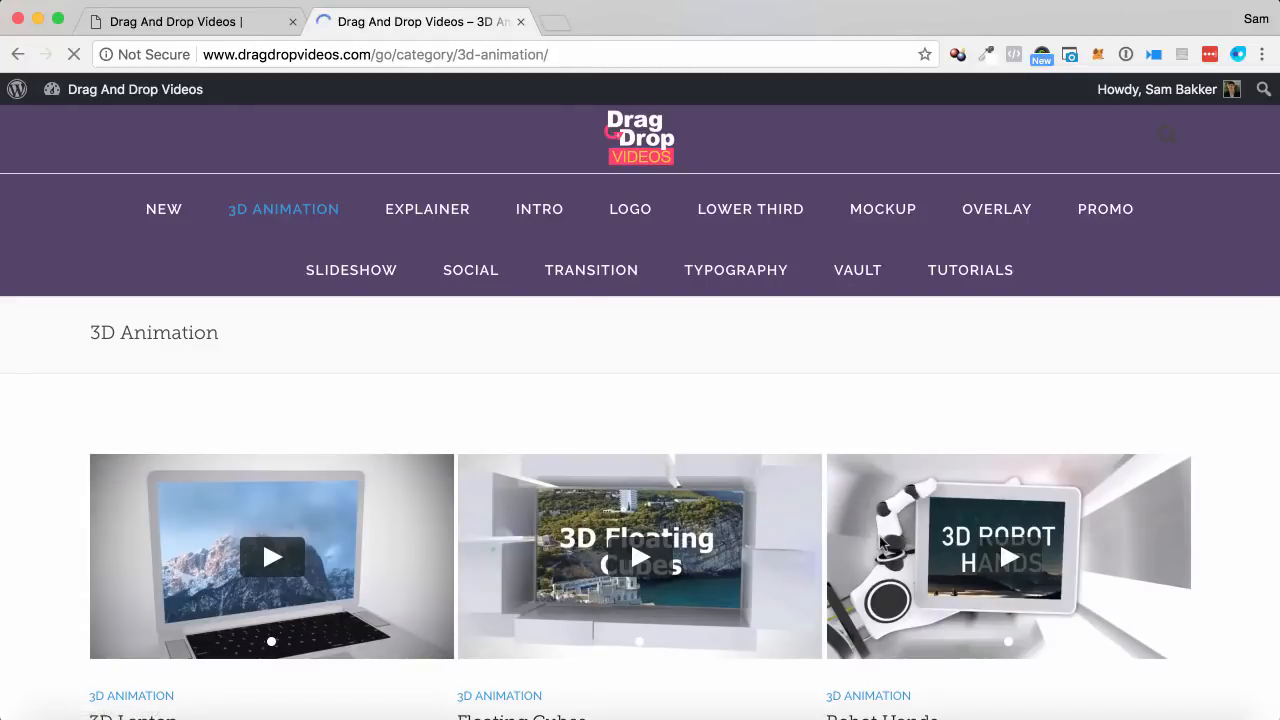
scroll(880, 541, "down", 2)
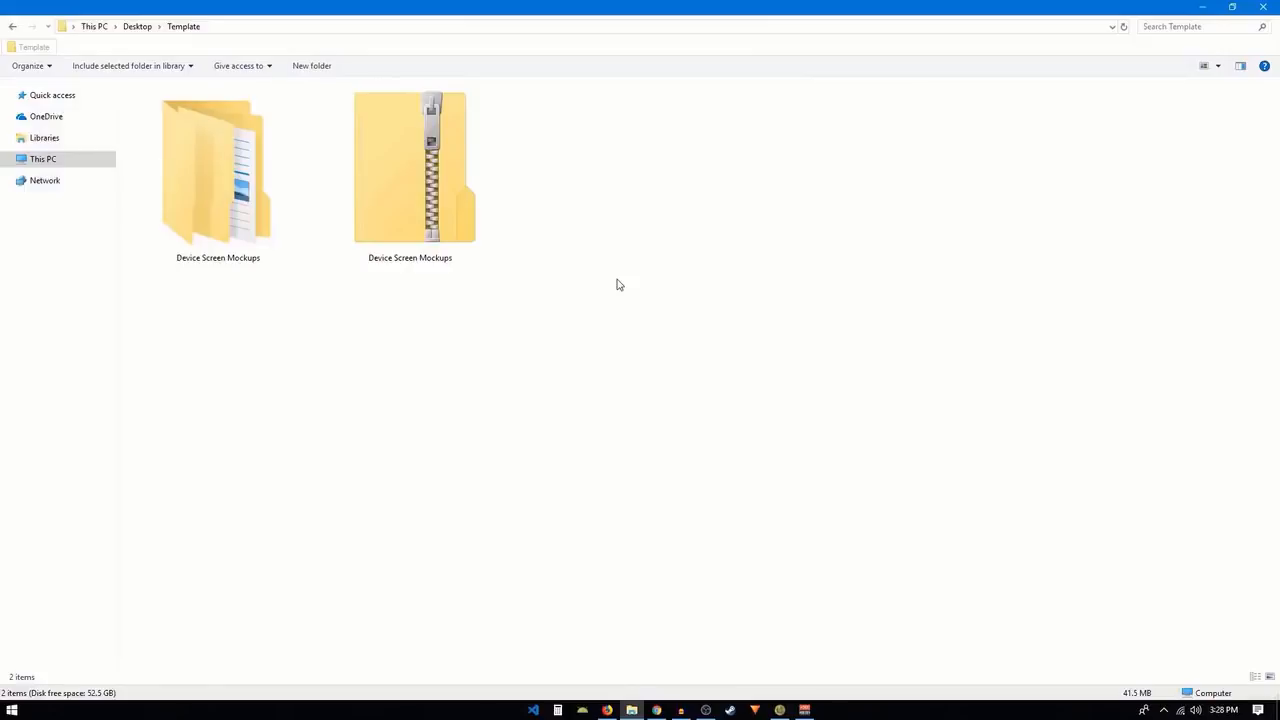
In File Explorer, open the extracted Device Screen Mockups folder inside Template, and its inner Device Screen Mockups folder.
left_click(227, 212)
double_click(227, 212)
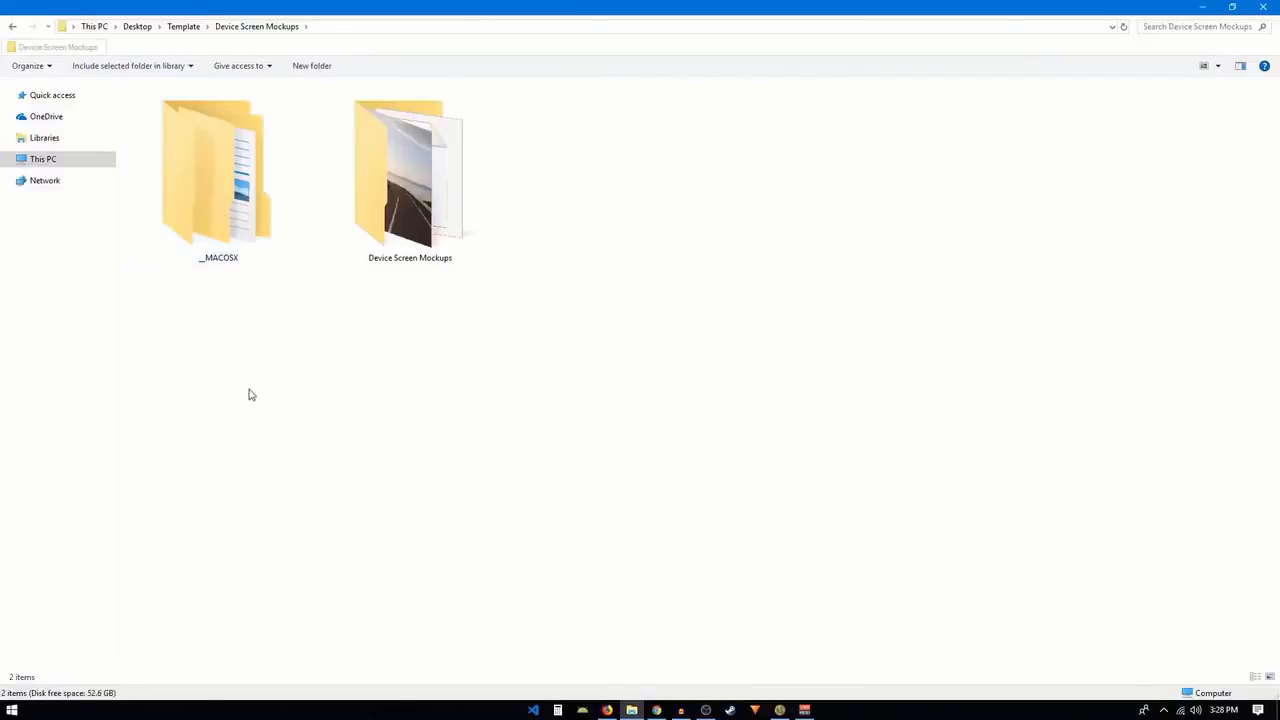
left_click(215, 201)
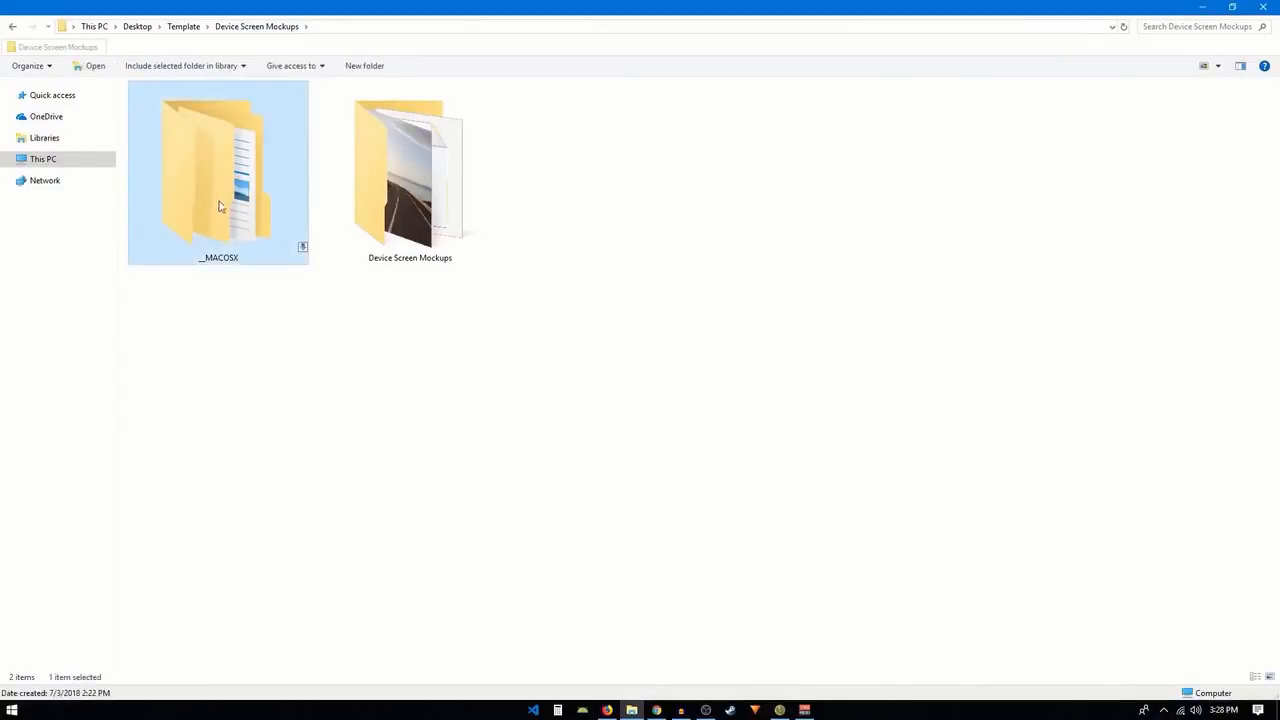
left_click(329, 303)
left_click(395, 196)
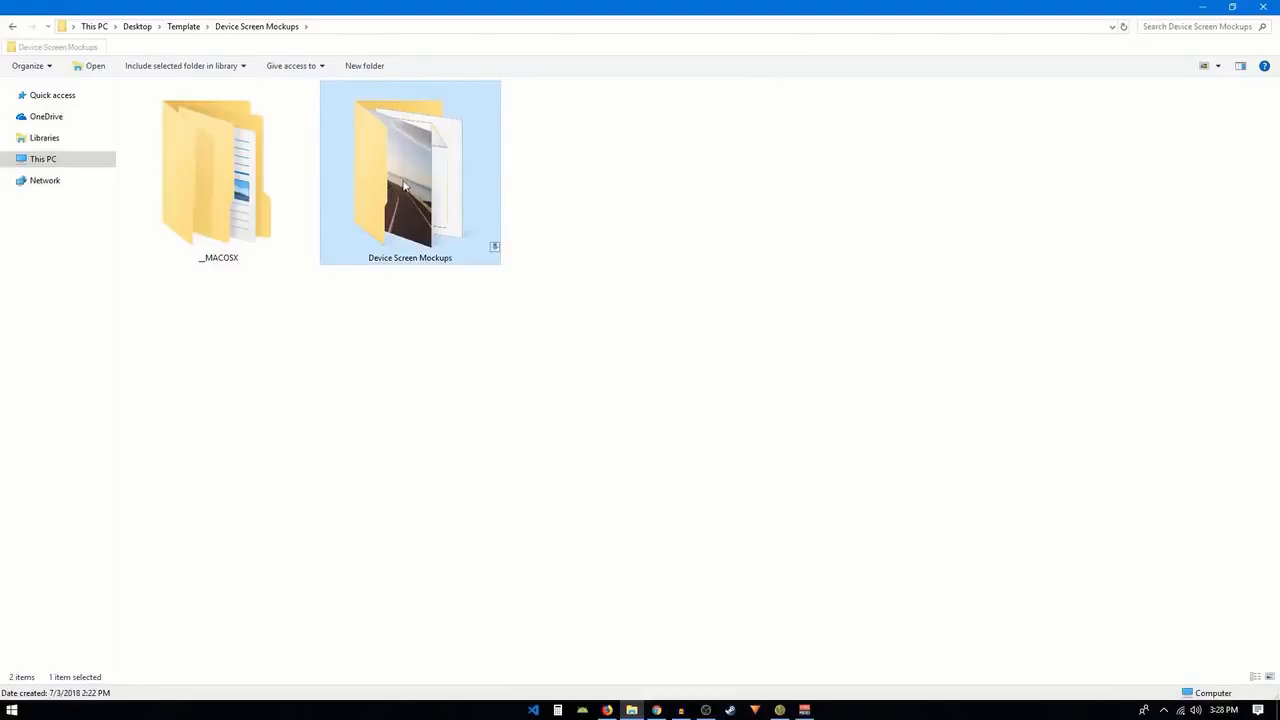
double_click(494, 247)
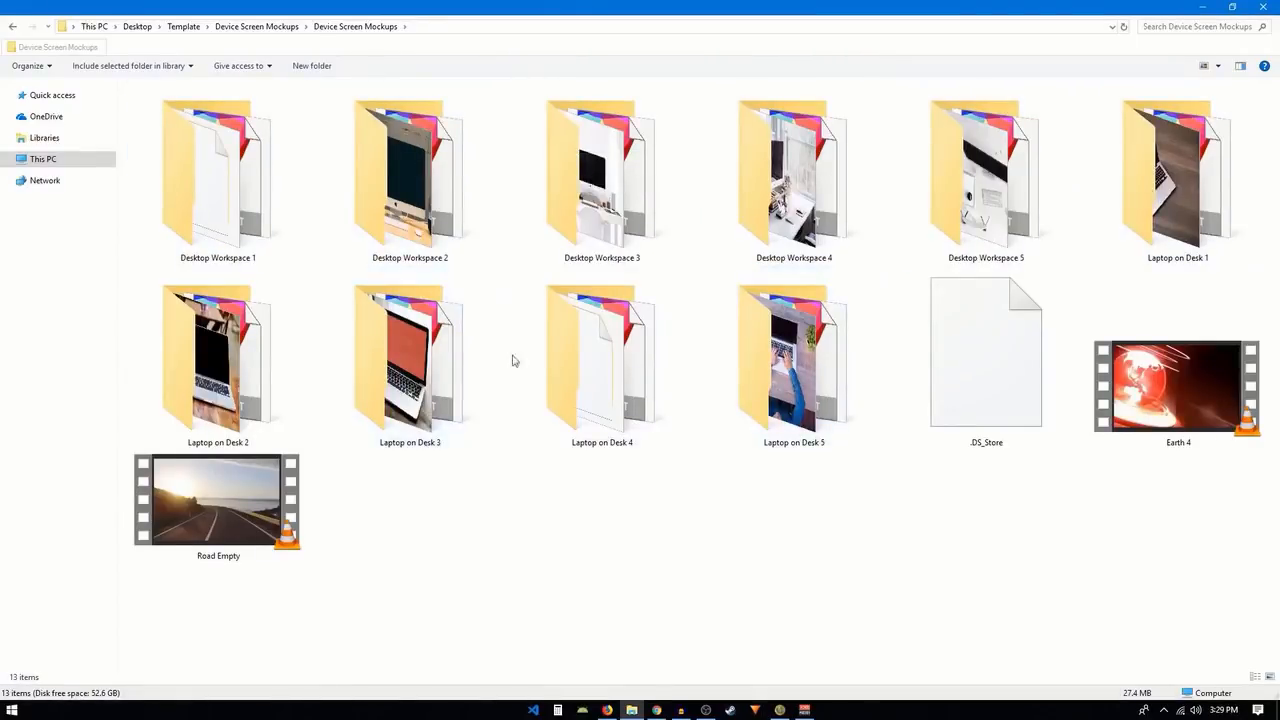
Review the Desktop Workspace 1–5 and Laptop on Desk 1–5 template folders by selecting each group.
left_click(183, 210)
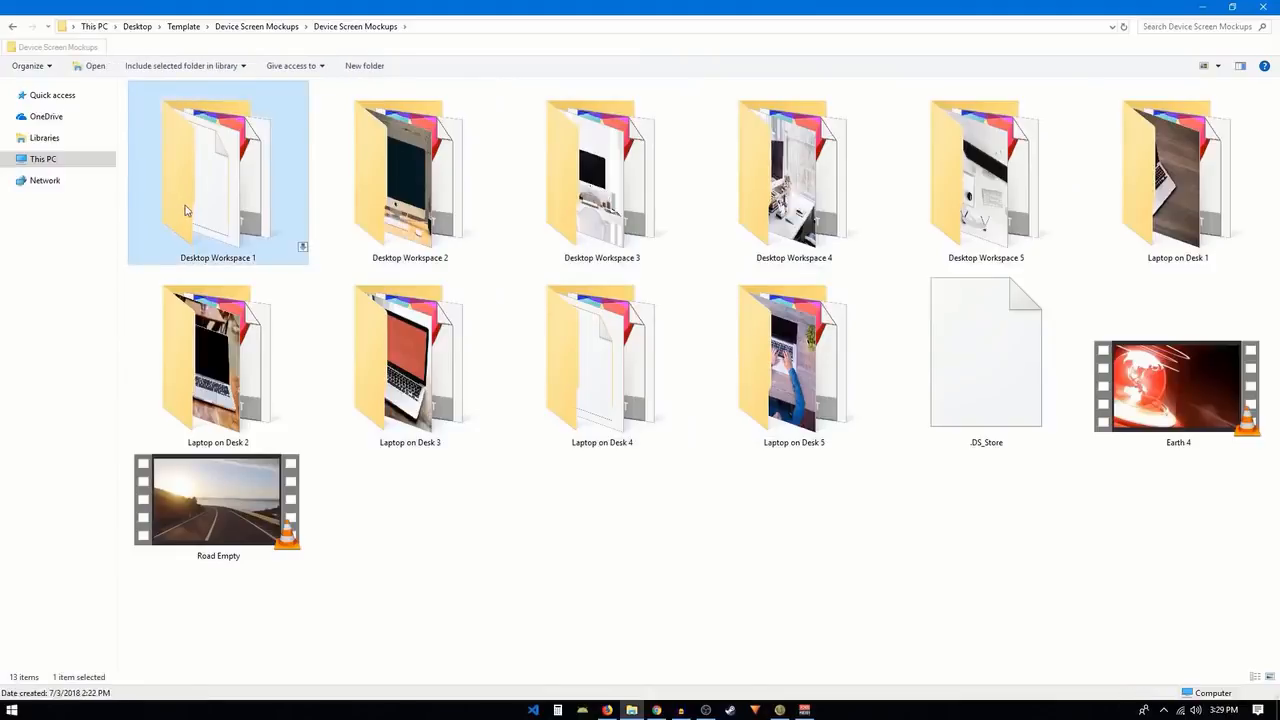
left_click(905, 205, "shift")
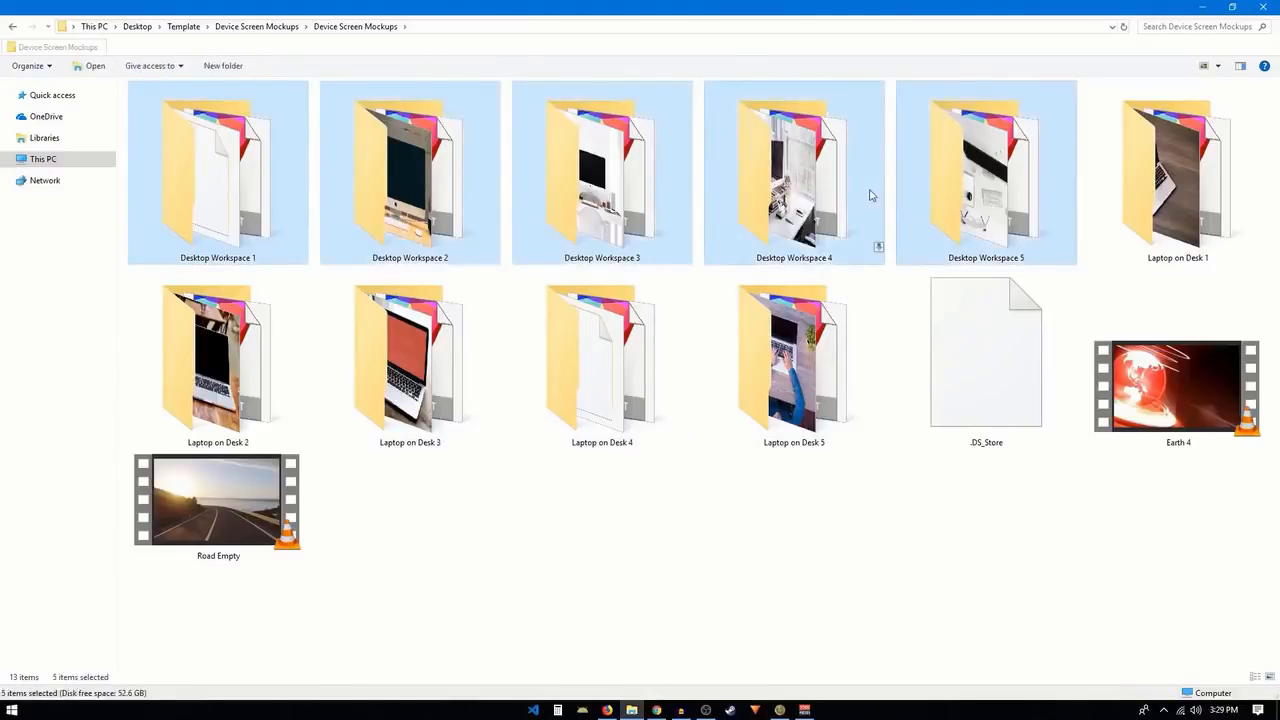
left_click(1165, 197)
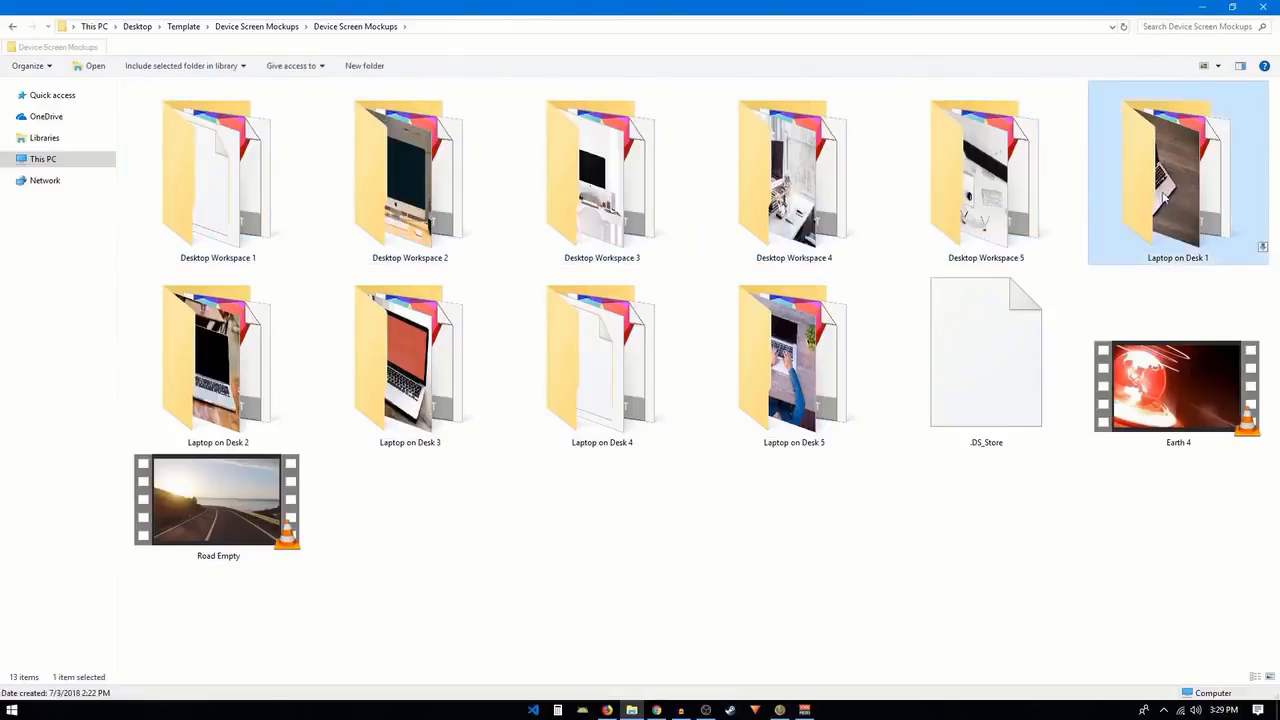
left_click(806, 402, "shift")
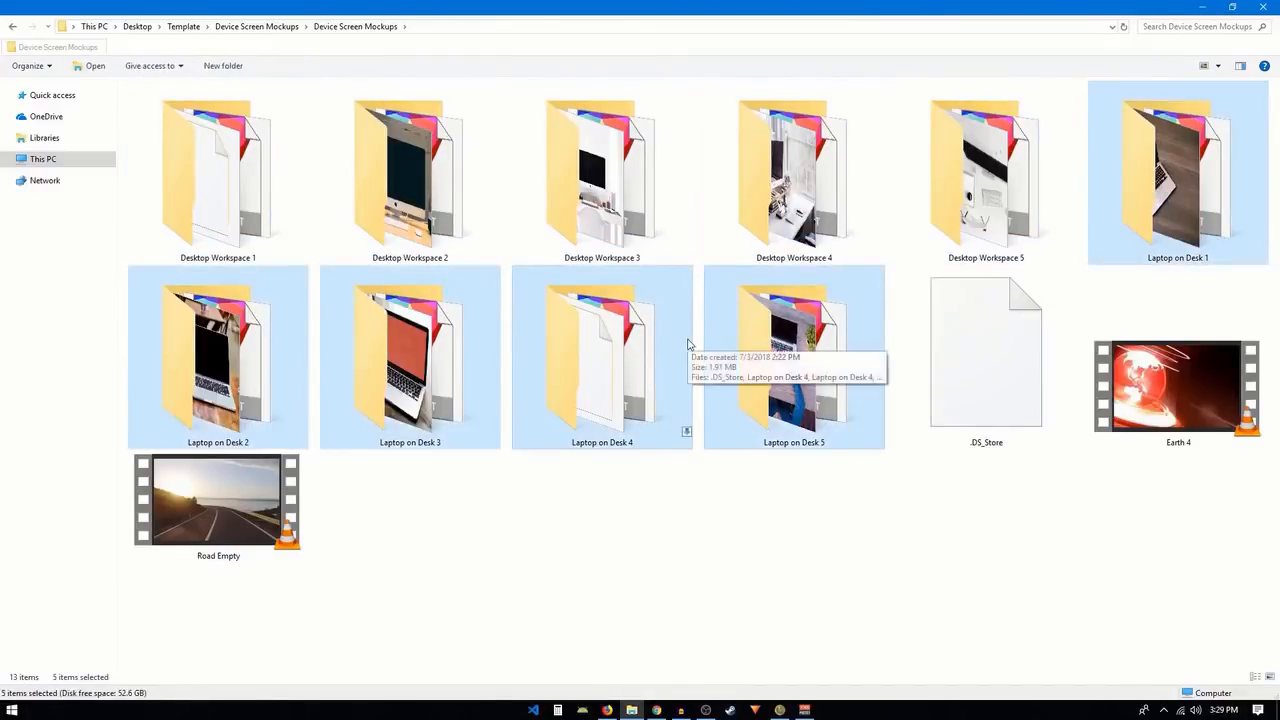
left_click(666, 494)
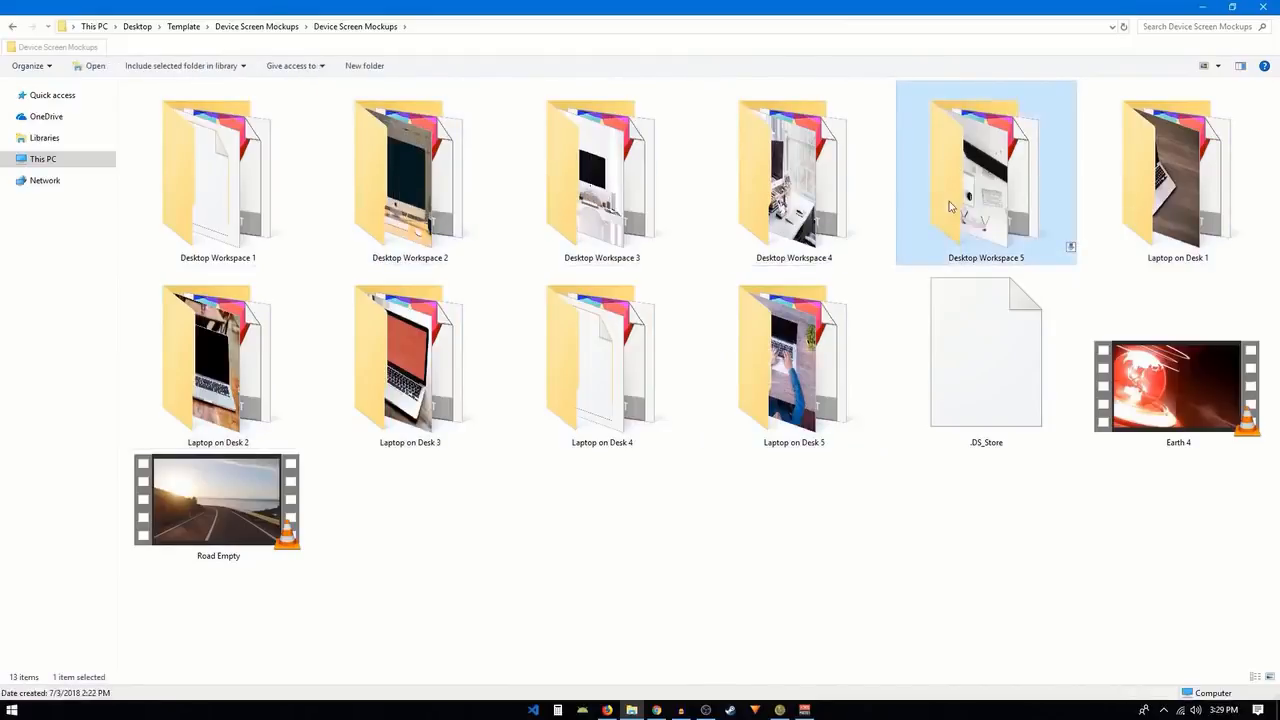
Open the Desktop Workspace 2 folder and launch its project file in HitFilm Express.
left_click(360, 215)
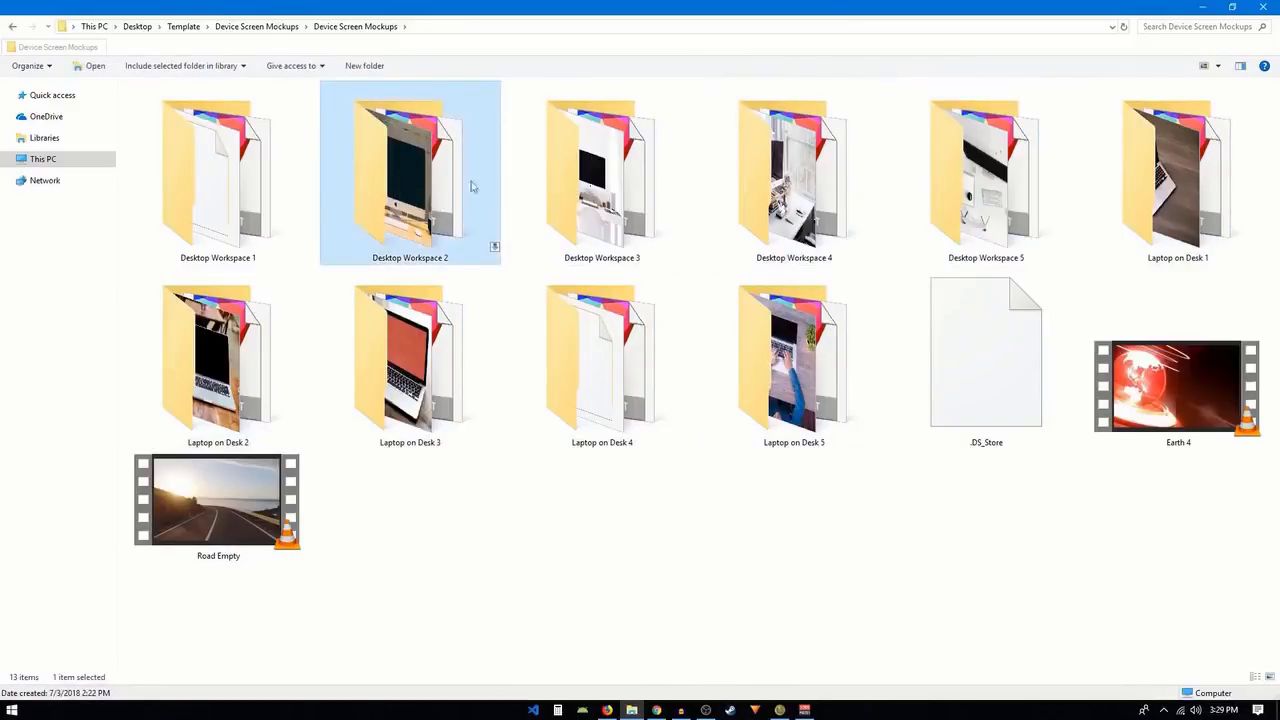
double_click(398, 172)
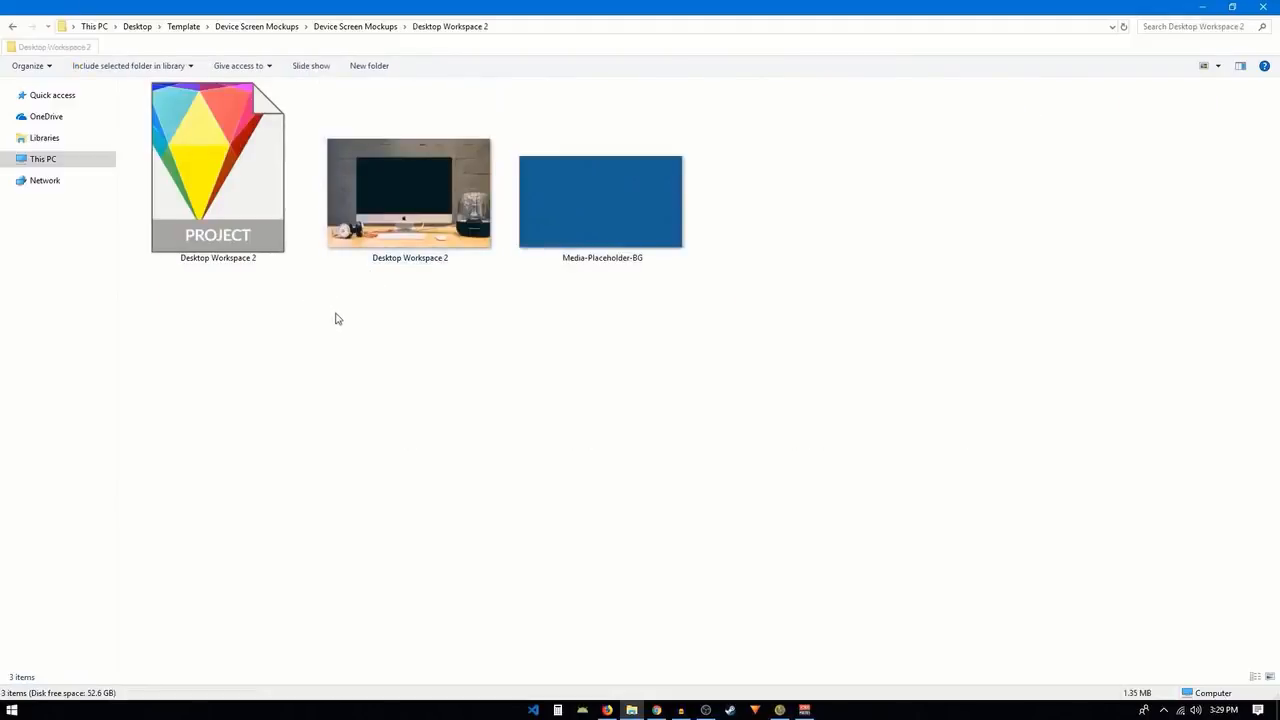
left_click(285, 200)
double_click(210, 216)
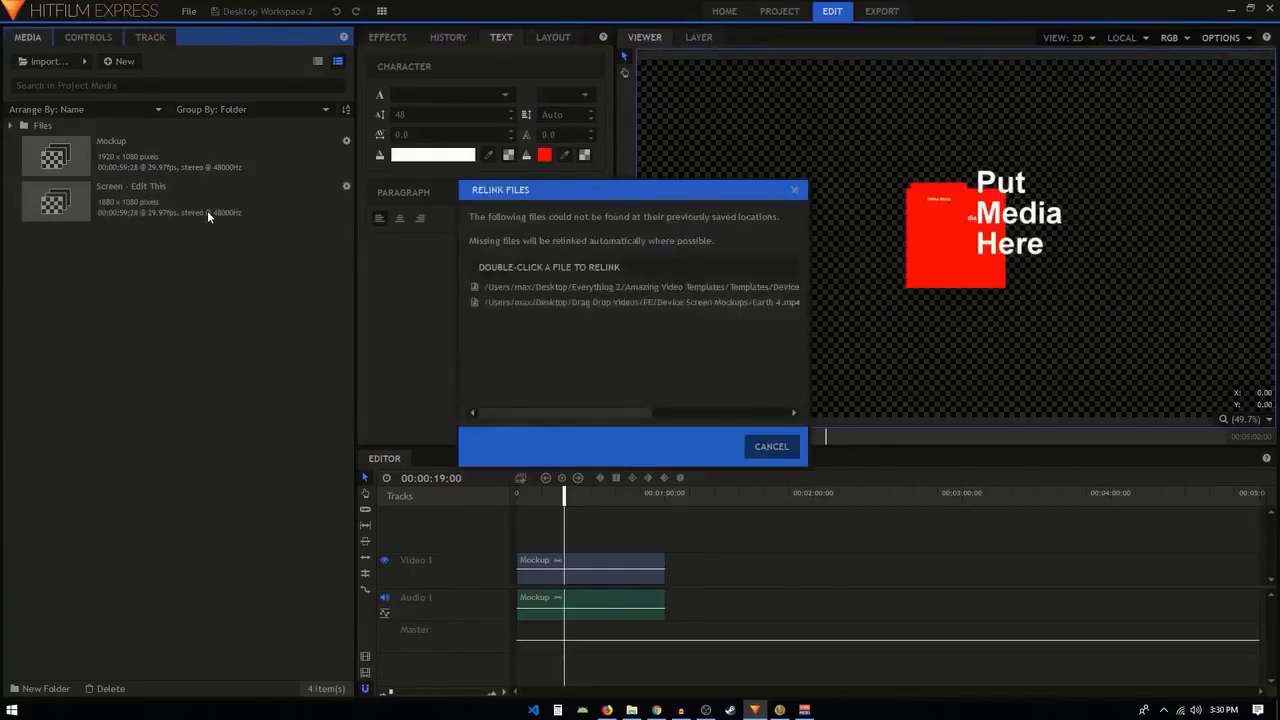
Relink the missing Desktop Workspace 2.jpg to the image in the Desktop Workspace 2 folder of the extracted Device Screen Mockups template.
left_click_drag(573, 412, 734, 315)
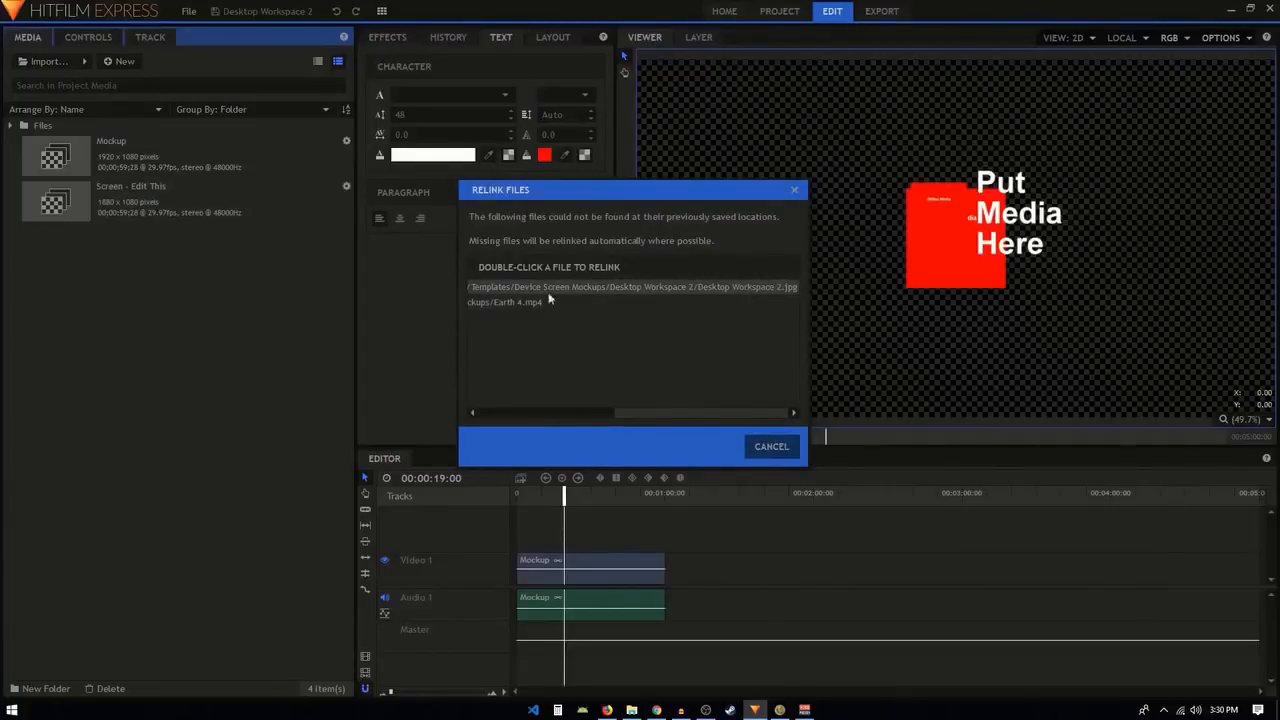
double_click(738, 287)
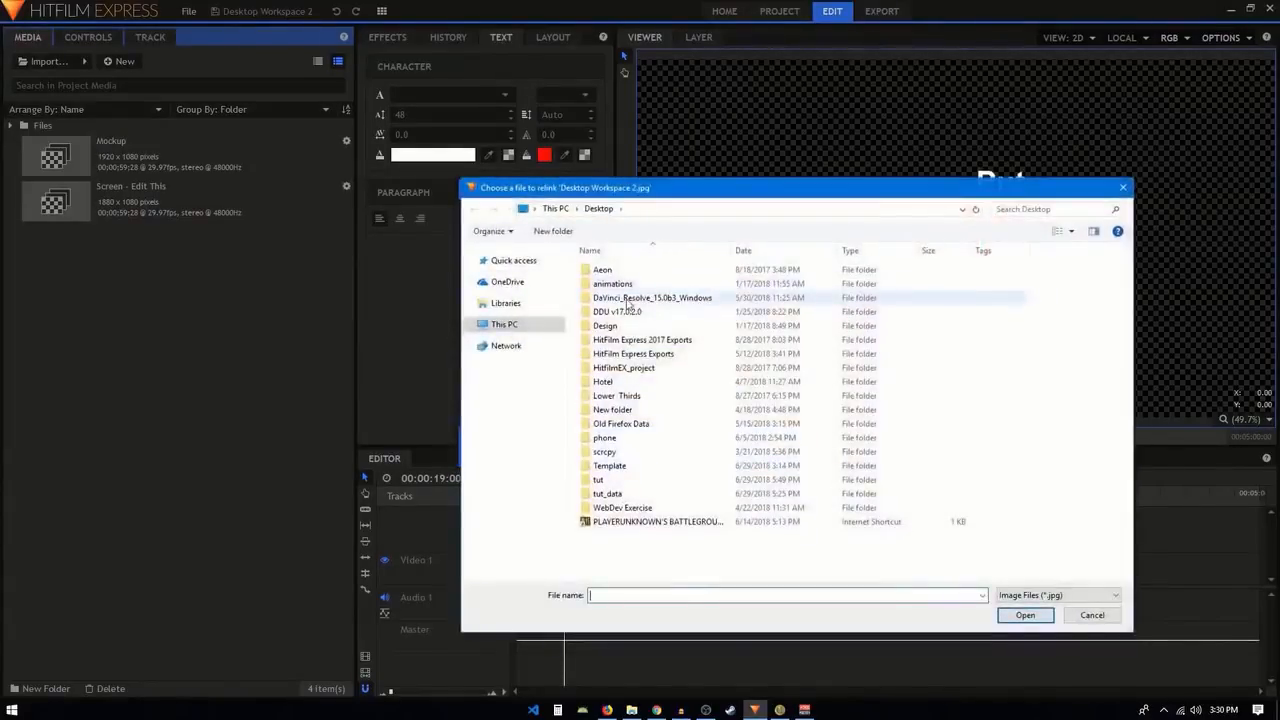
double_click(620, 470)
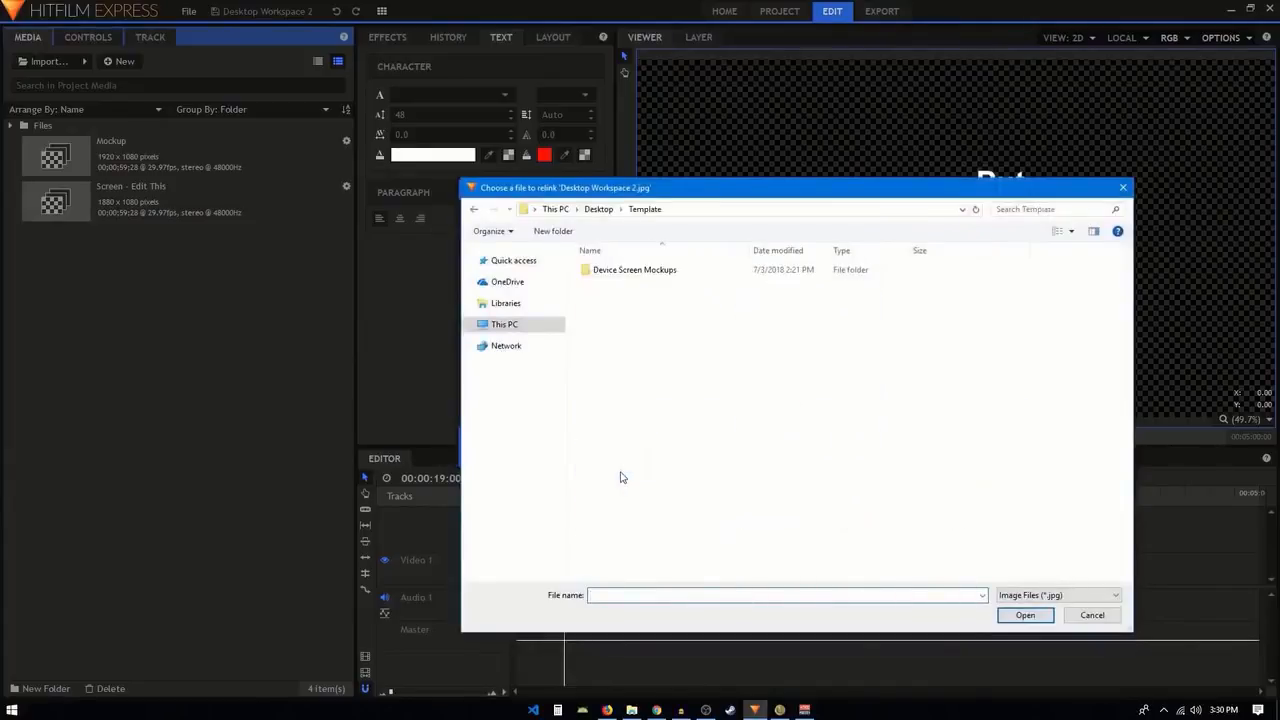
double_click(618, 272)
double_click(626, 284)
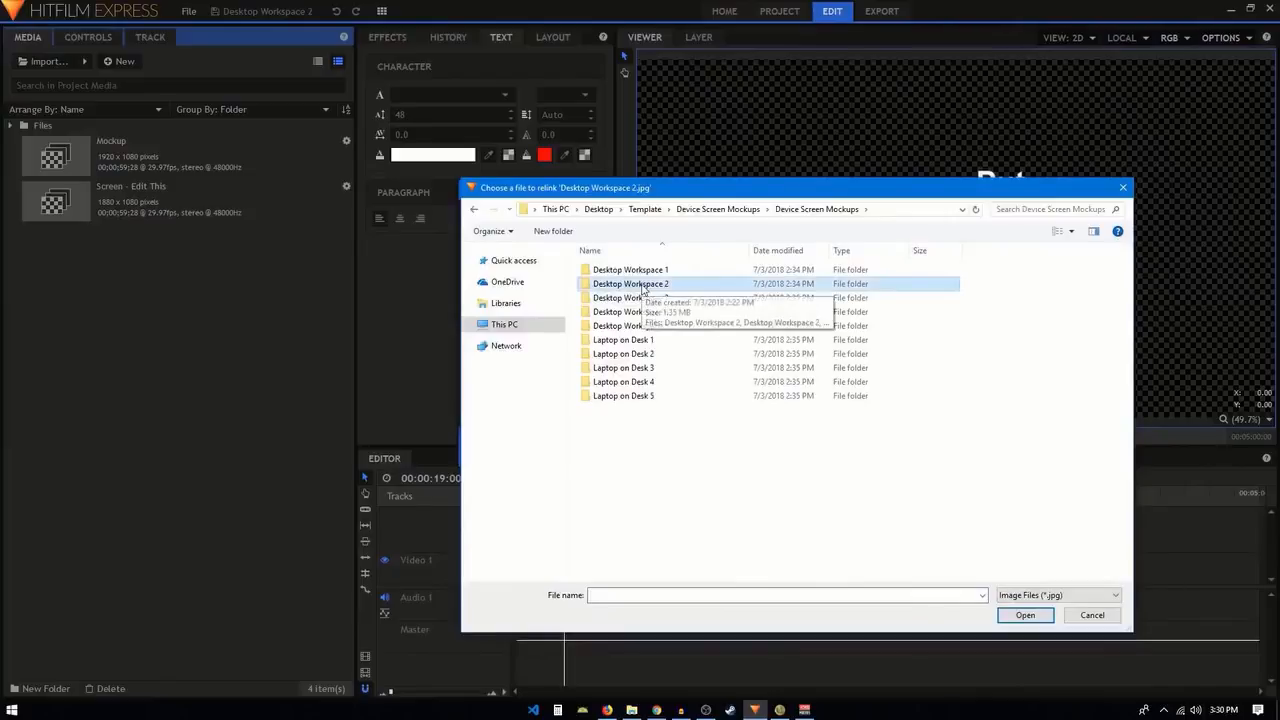
double_click(632, 285)
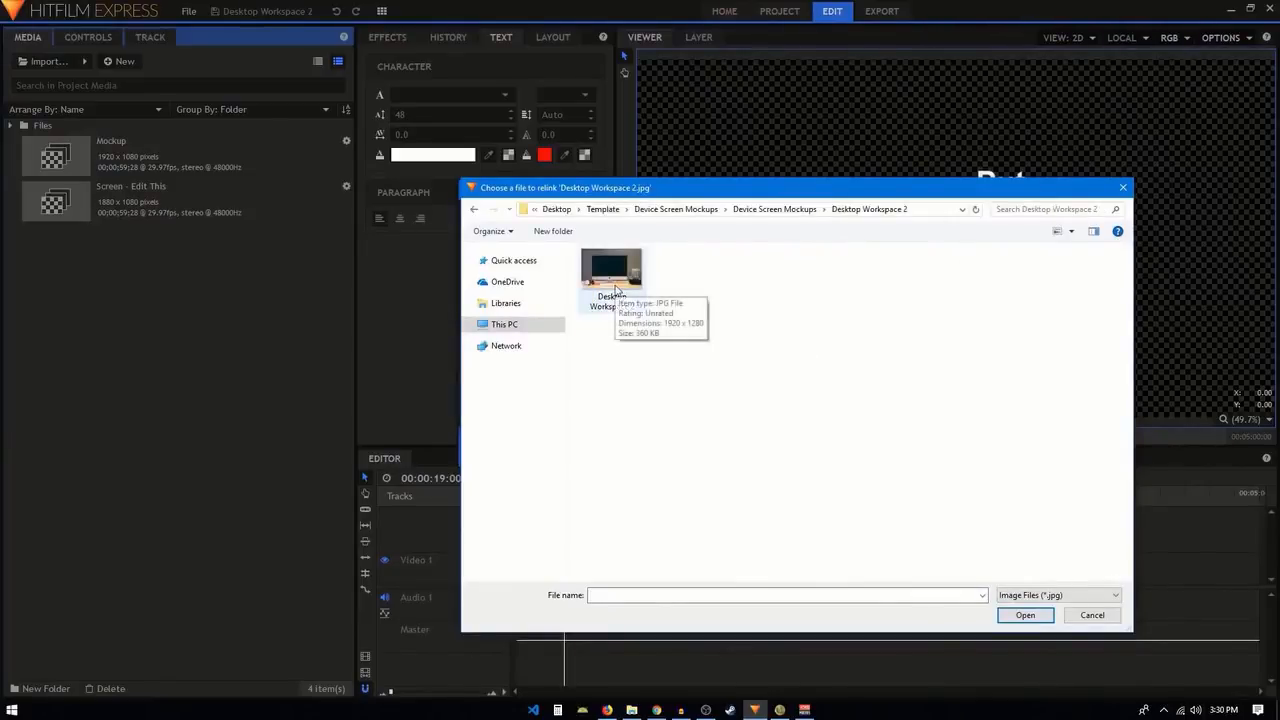
double_click(615, 288)
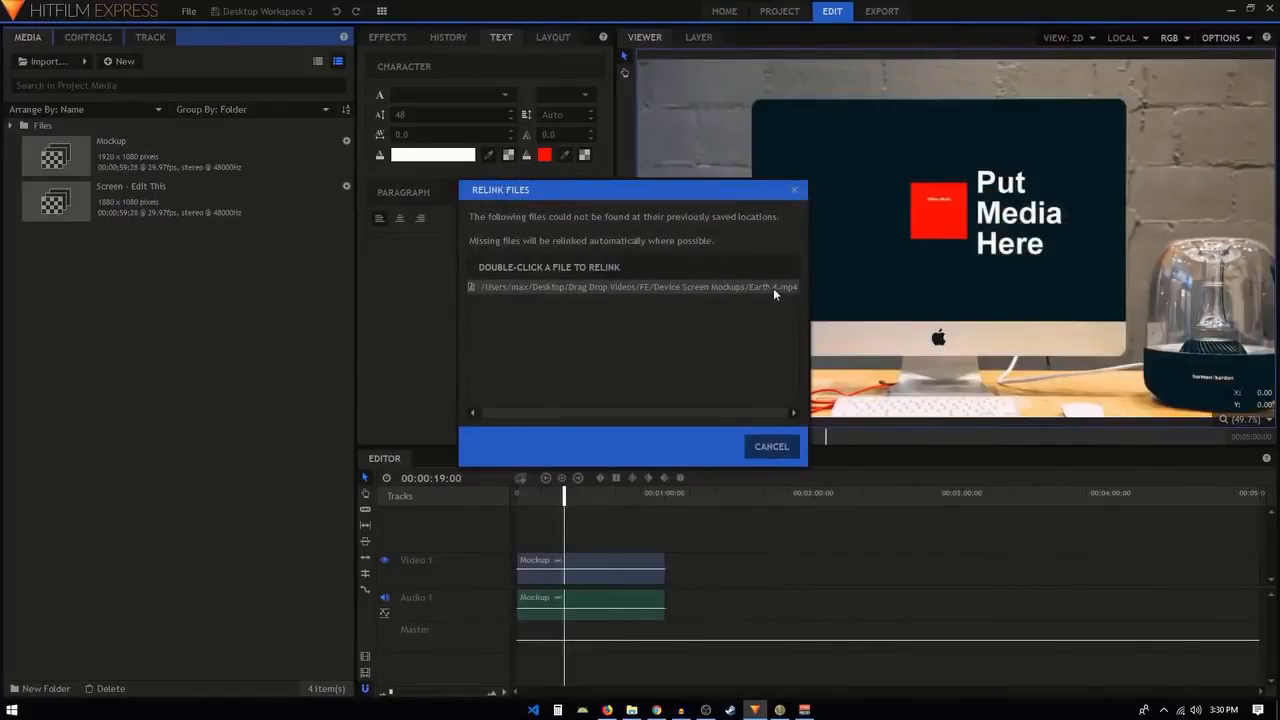
Relink the missing Earth 4.mp4 to the Earth 4 video in the inner Device Screen Mockups folder.
double_click(738, 286)
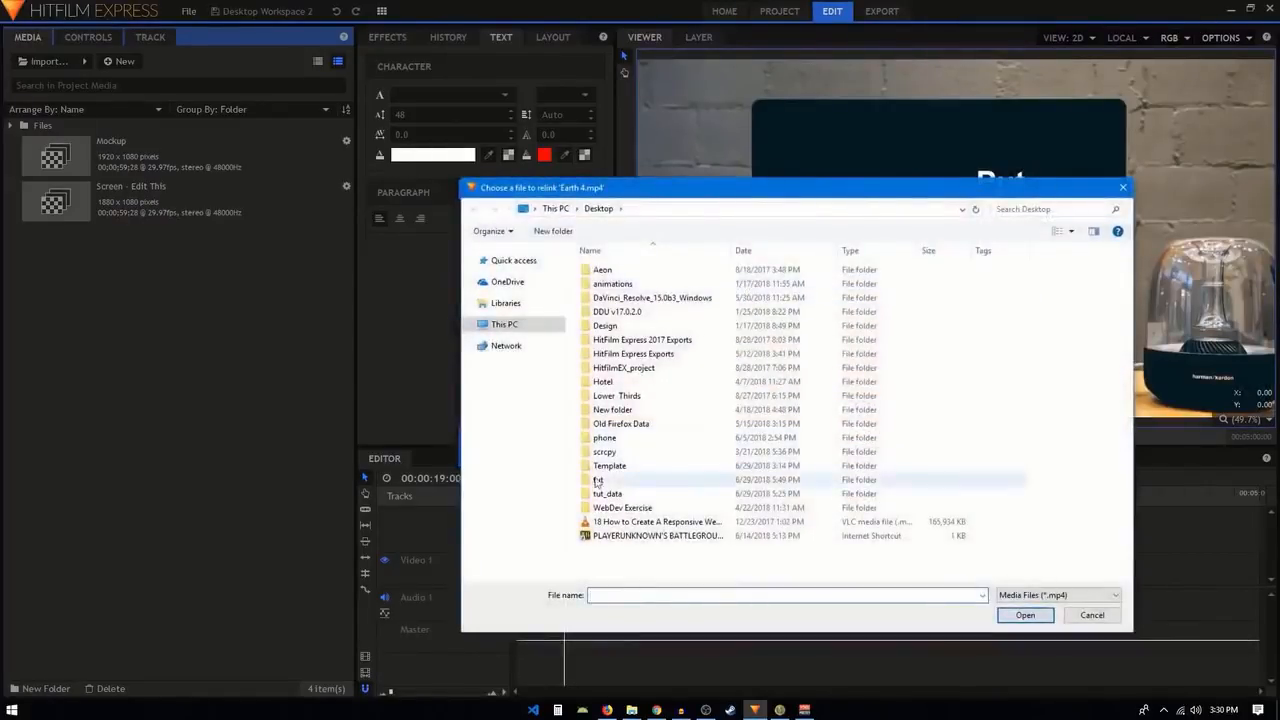
double_click(612, 468)
double_click(640, 274)
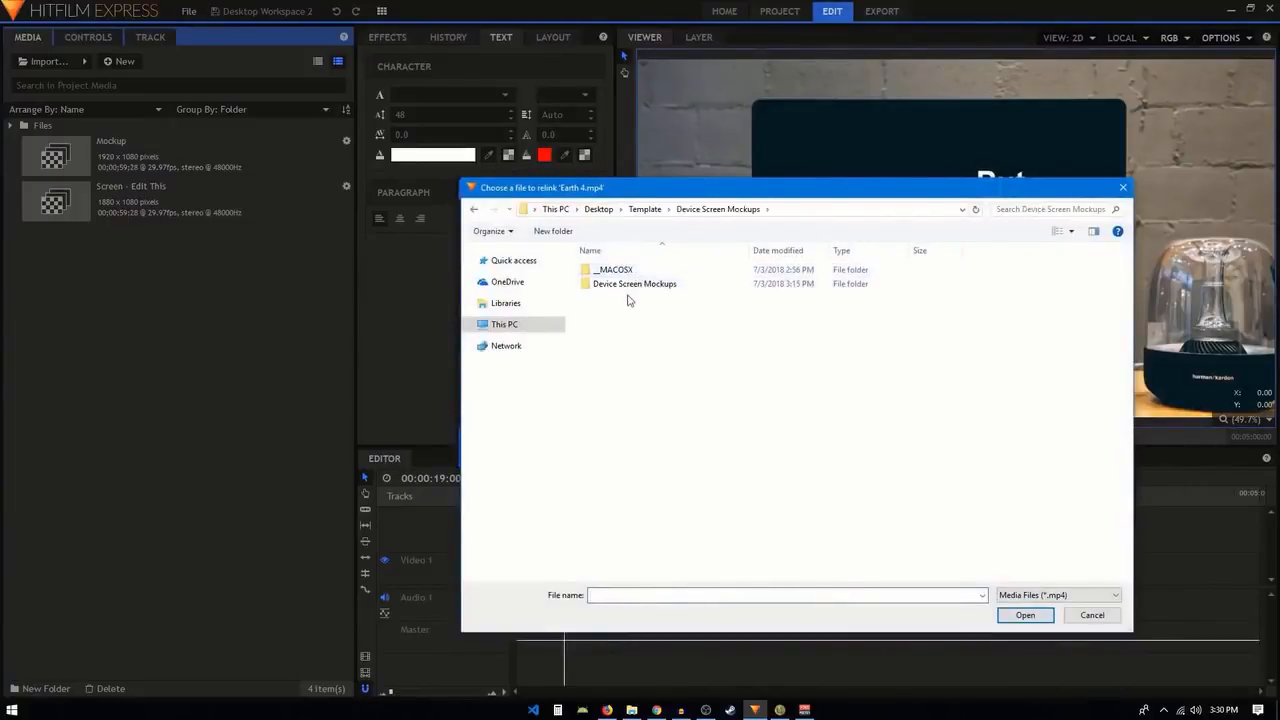
double_click(630, 284)
left_click(605, 411)
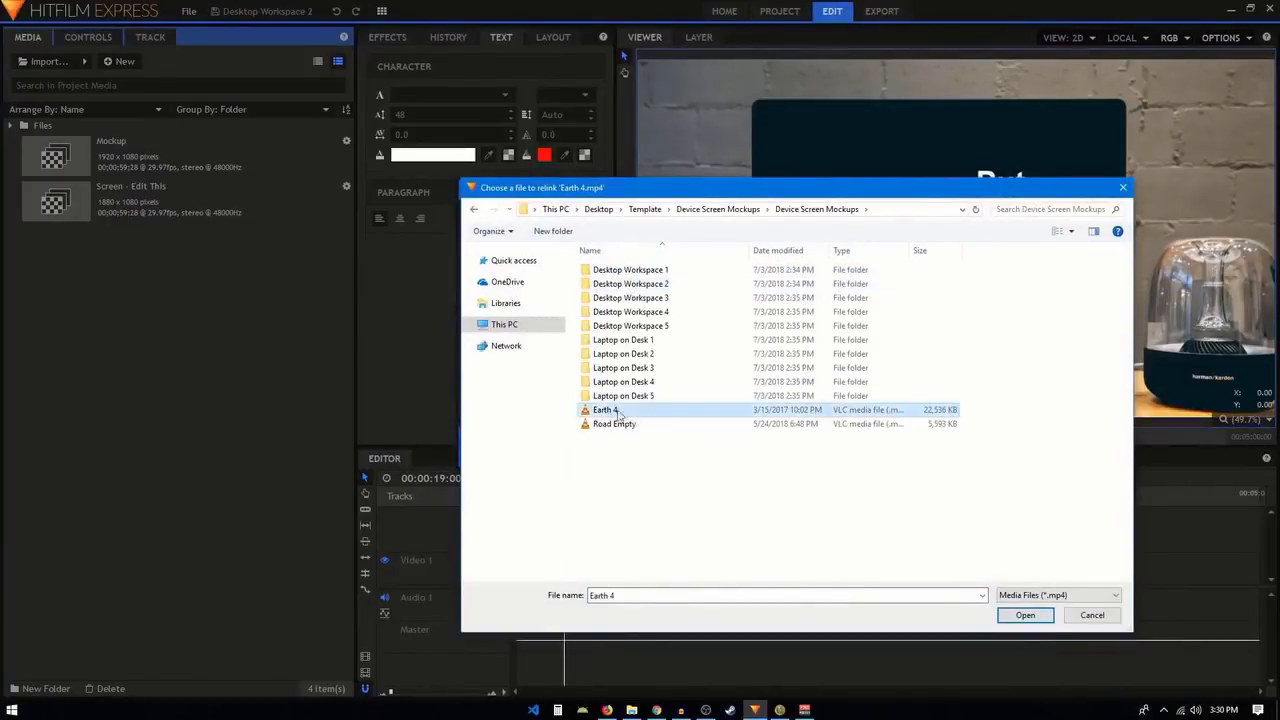
double_click(622, 411)
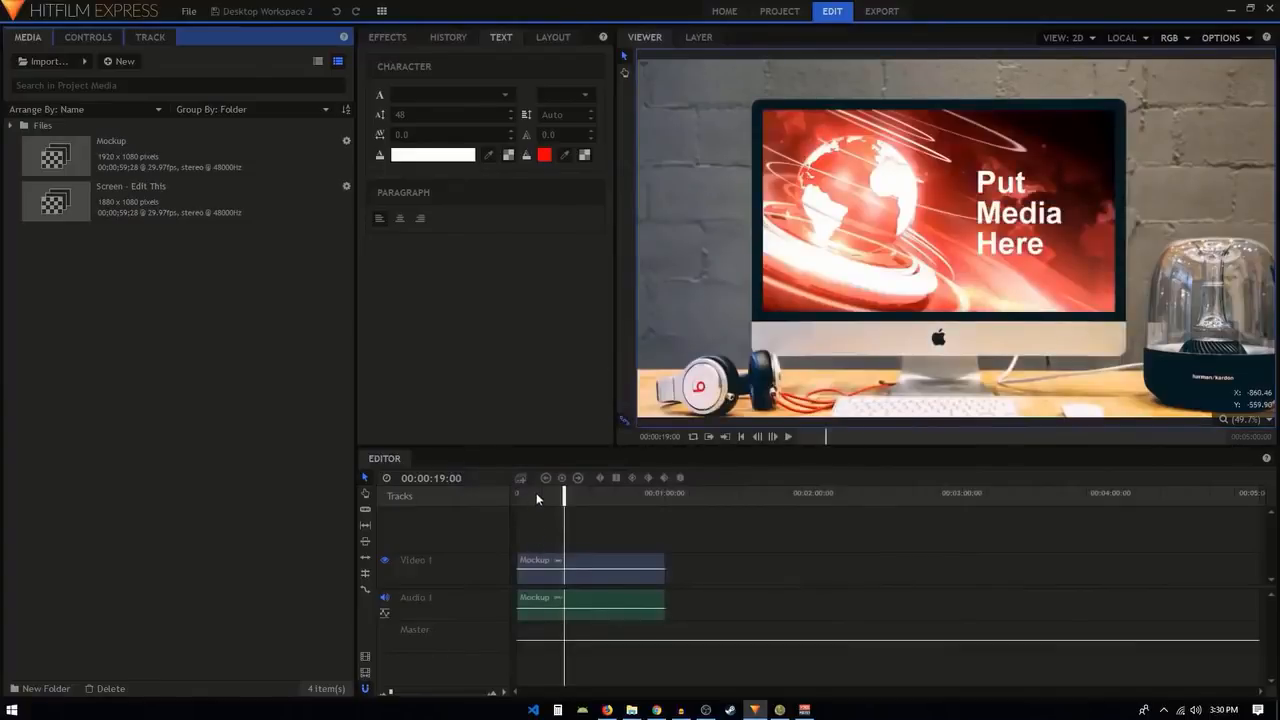
Play the mockup from the start of the timeline and view the whole frame.
left_click(741, 437)
key("space")
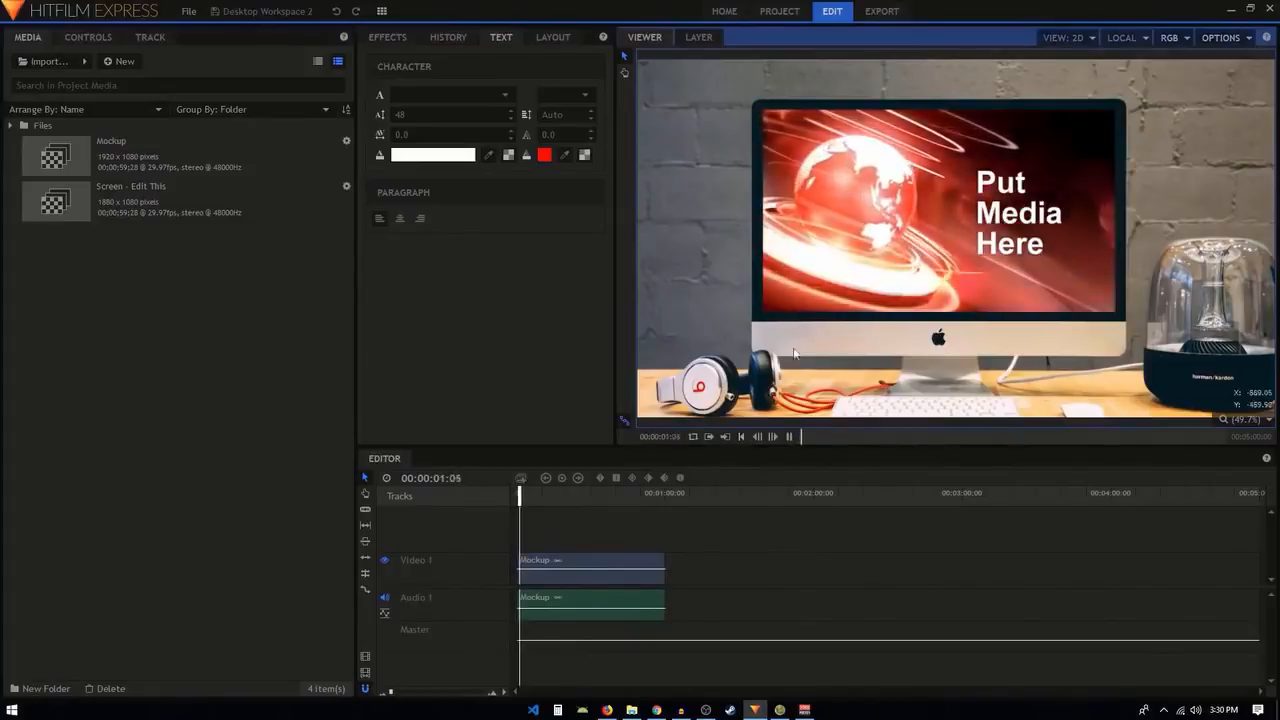
scroll(893, 260, "down", 1)
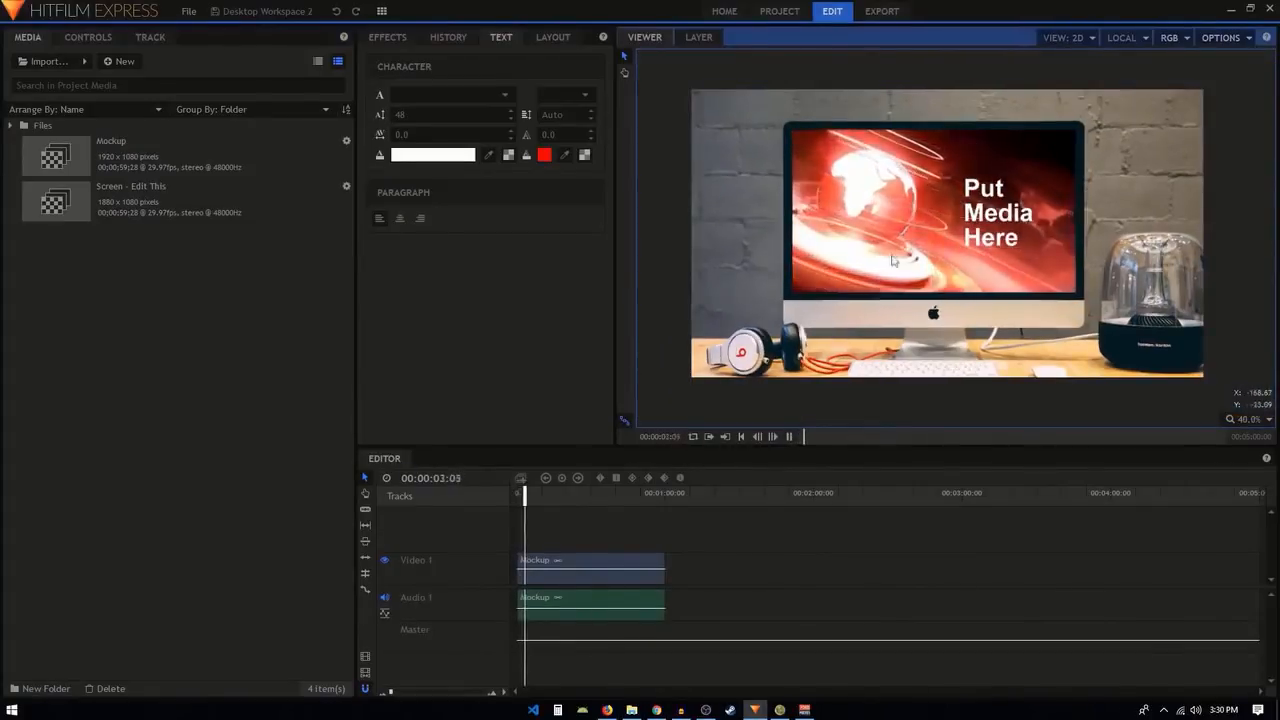
Stop the playback and open the Screen - Edit This composite with its whole frame in view.
key("space")
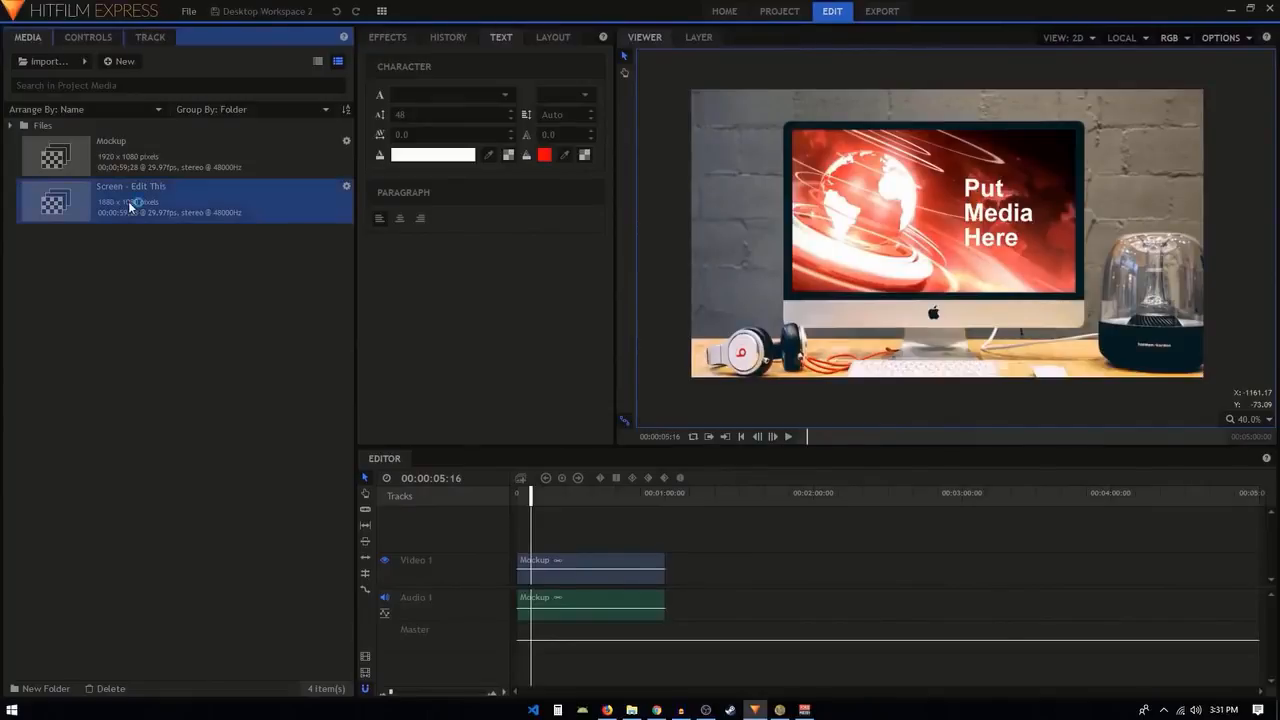
double_click(128, 201)
left_click(248, 471)
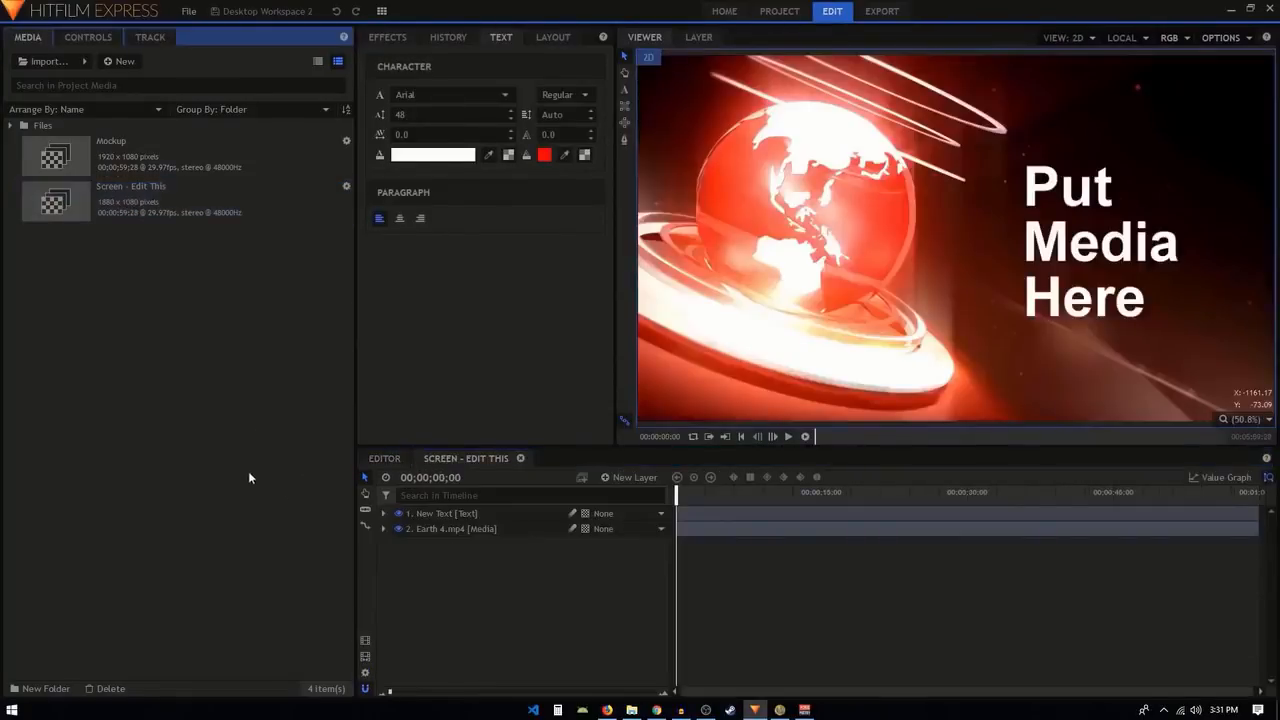
scroll(979, 216, "down", 1)
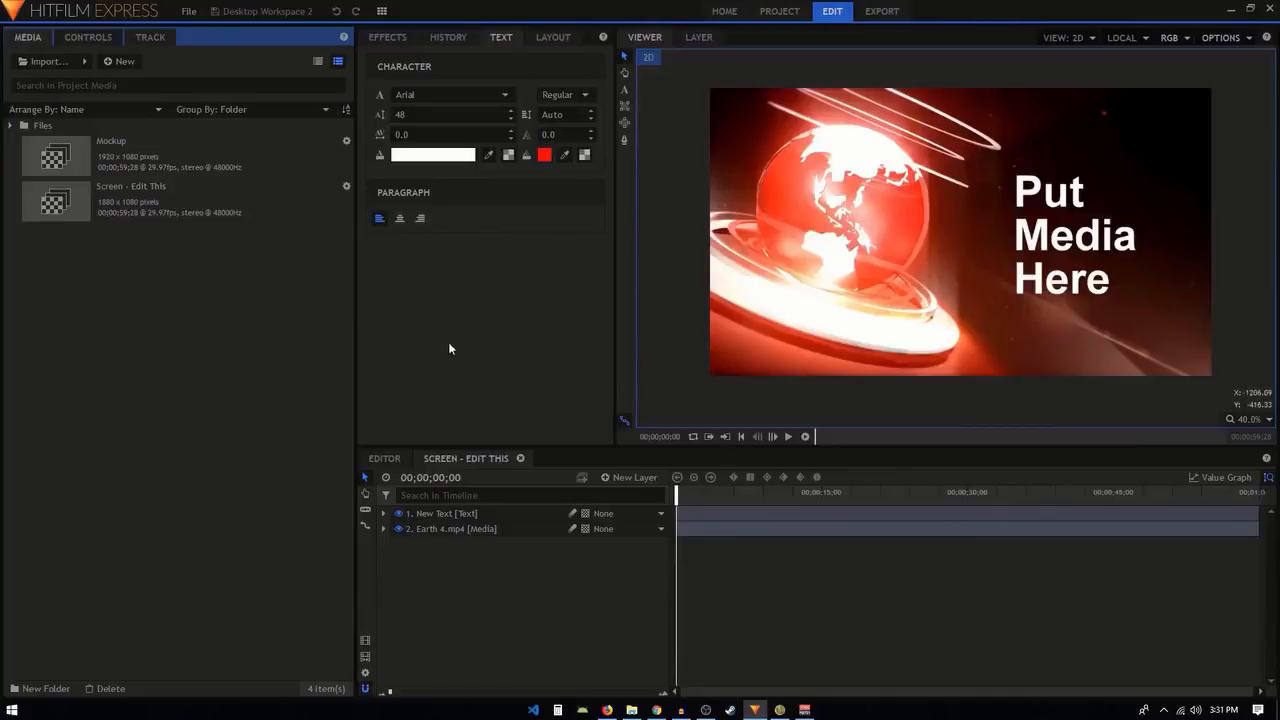
Import the Road Empty video from the Device Screen Mockups folder and add it as the uppermost layer of the Screen - Edit This composite.
left_click(38, 62)
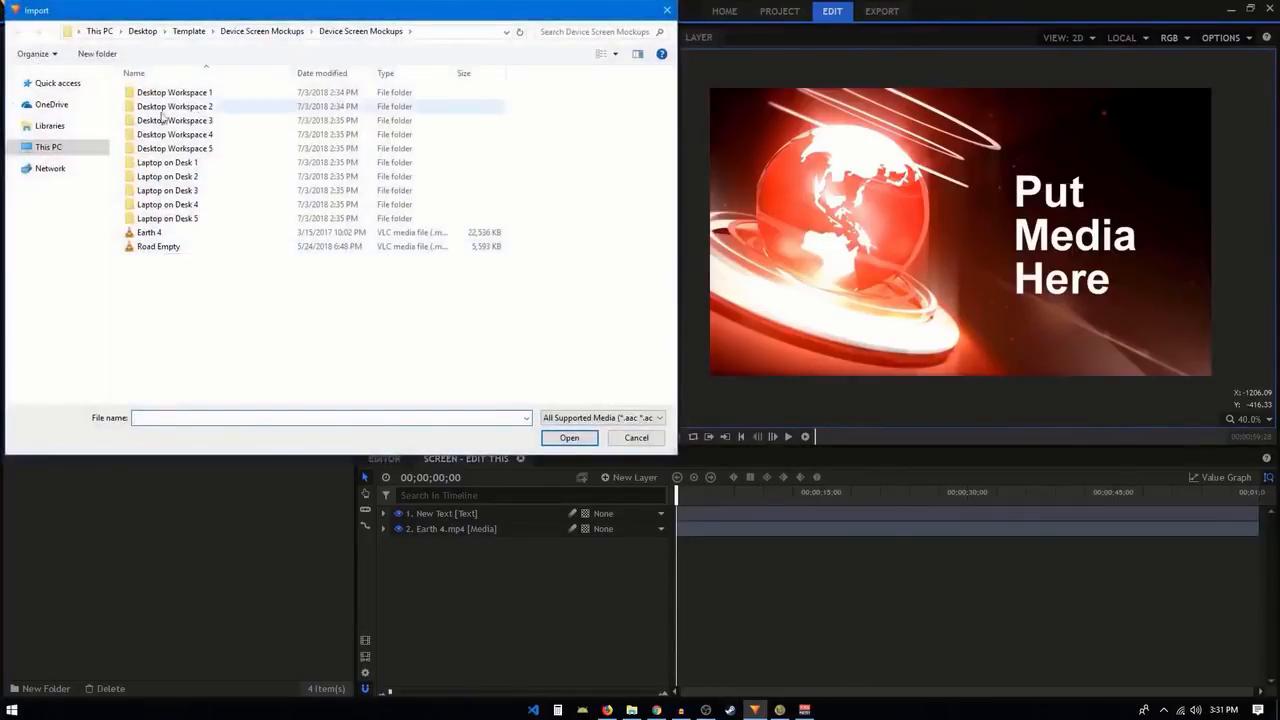
left_click(156, 248)
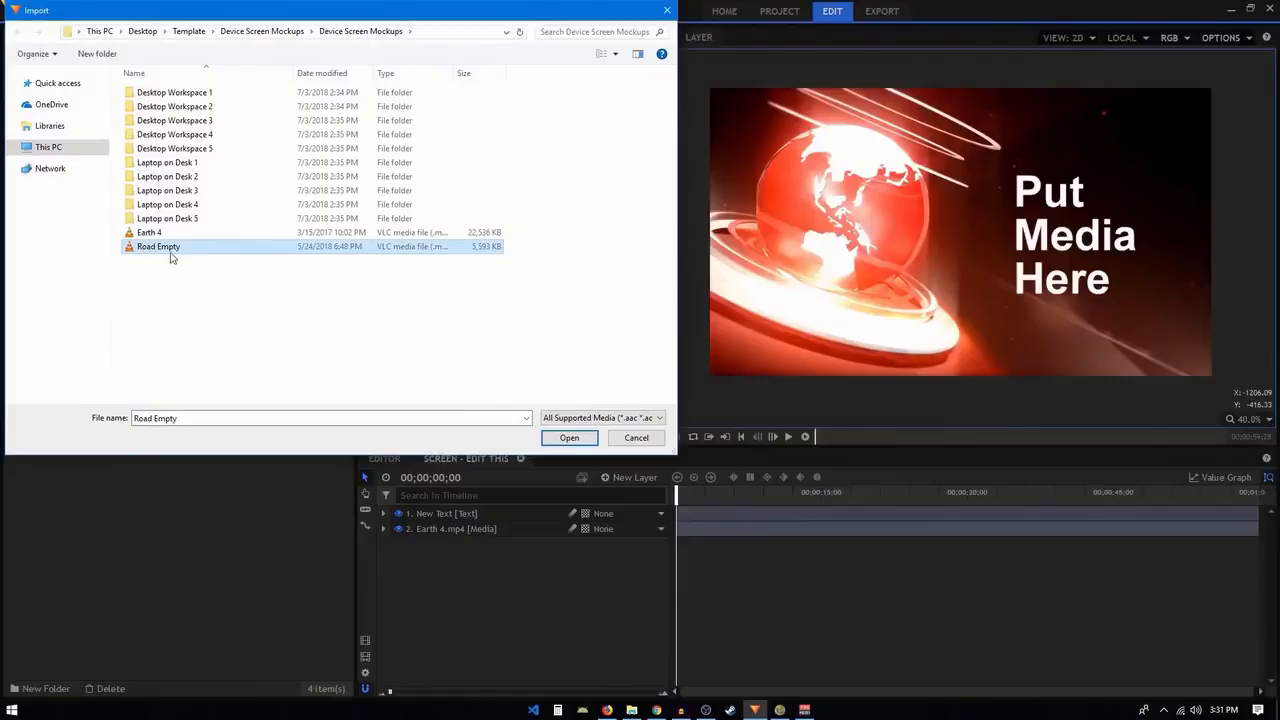
double_click(170, 250)
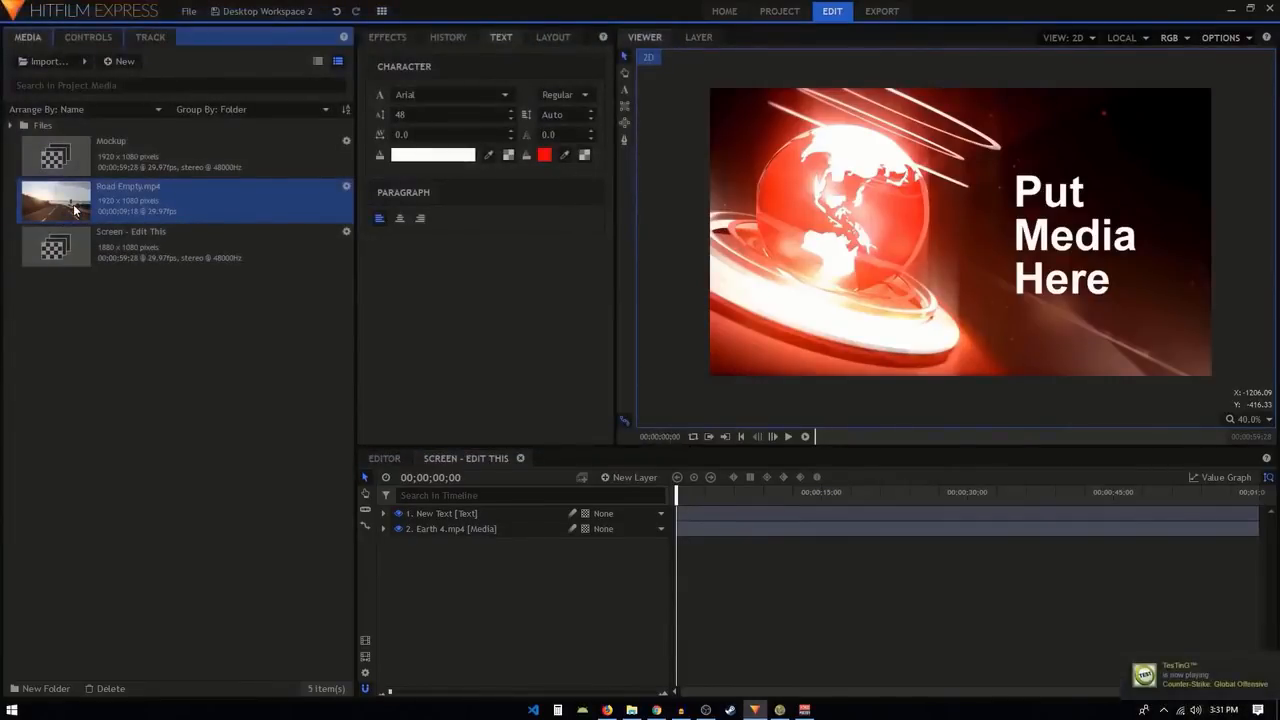
left_click_drag(73, 206, 448, 517)
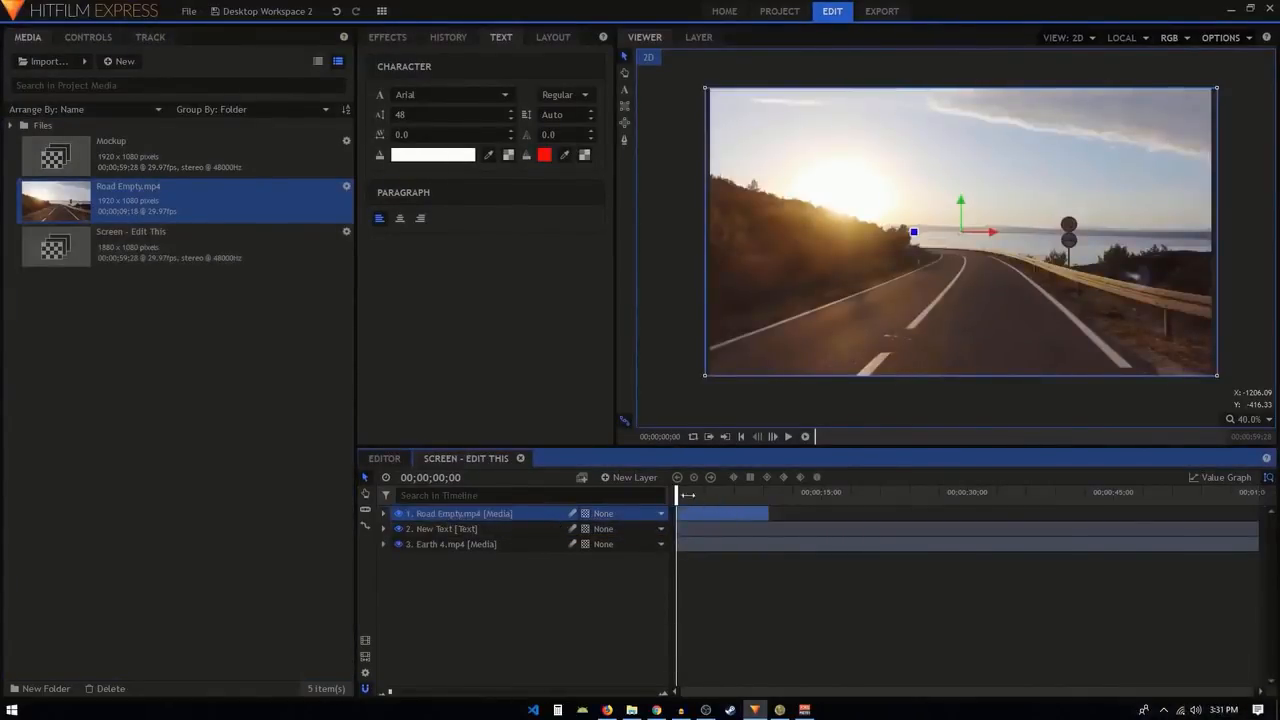
Preview the road footage in the composite and play the mockup on the main editor timeline.
left_click_drag(677, 493, 715, 493)
left_click(383, 458)
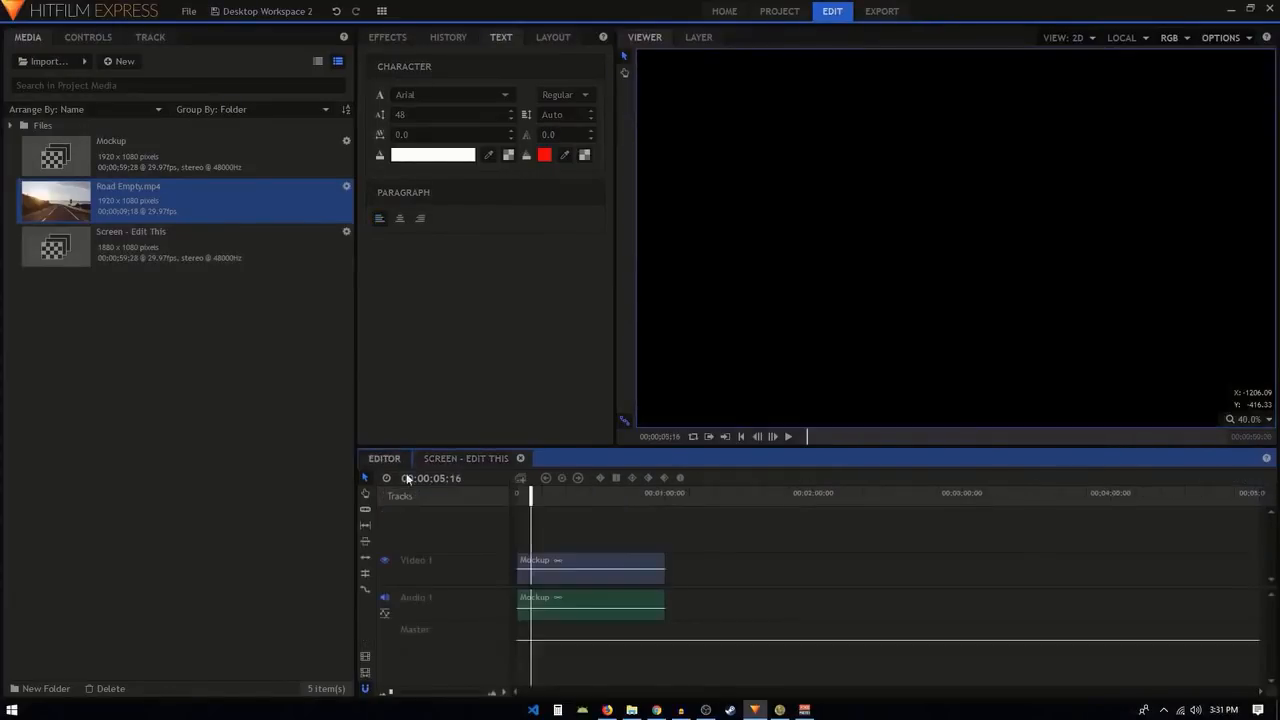
left_click_drag(531, 496, 529, 497)
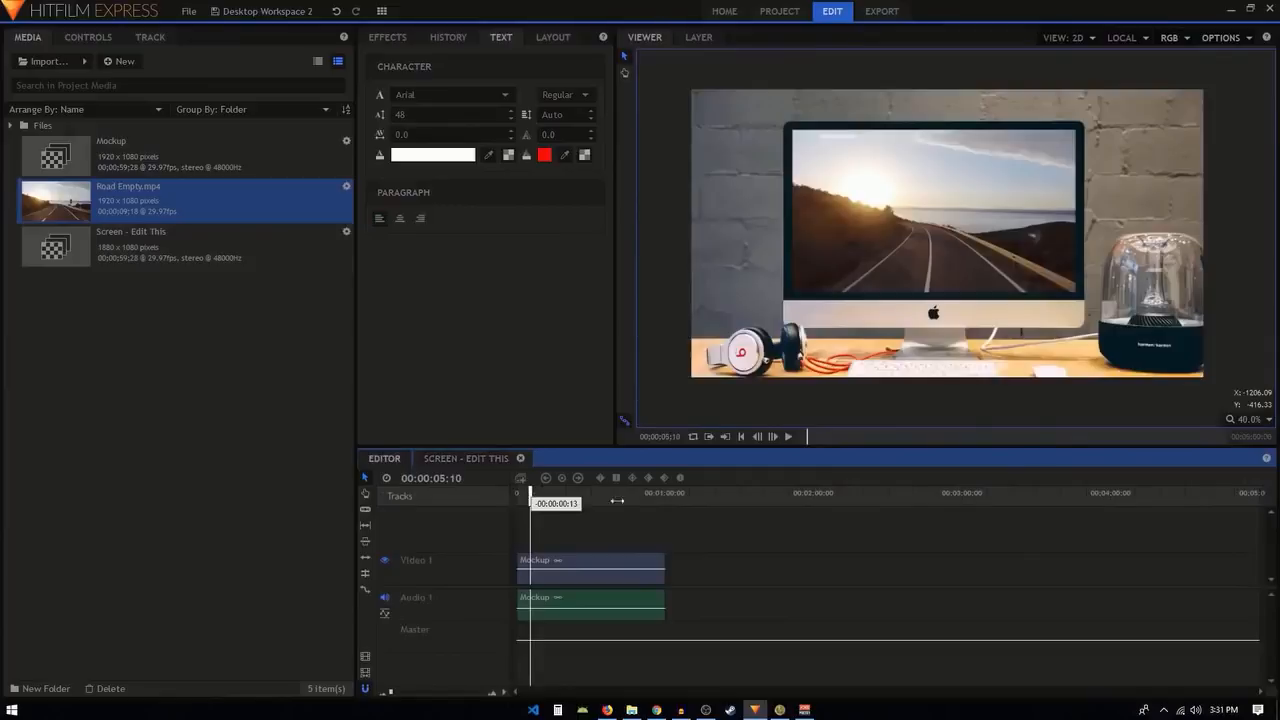
left_click(789, 437)
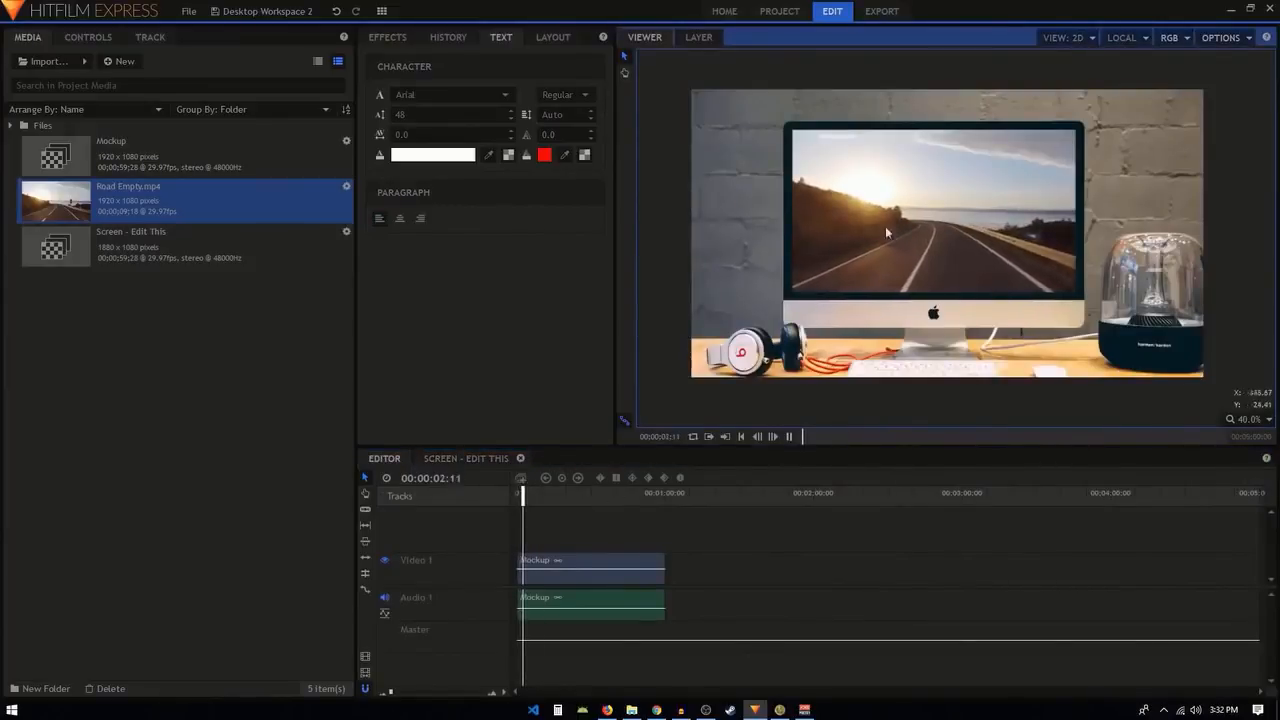
Delete the placeholder New Text and Earth 4.mp4 layers from the Screen - Edit This composite.
left_click(466, 458)
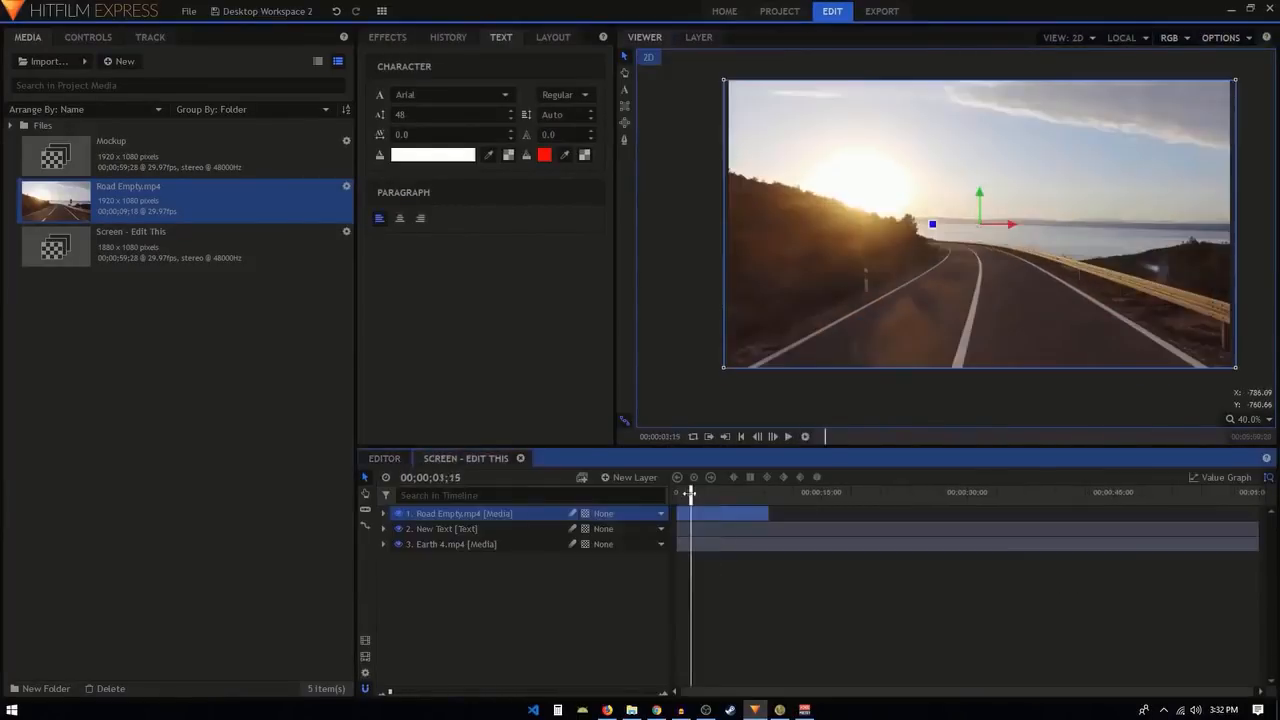
left_click(603, 581)
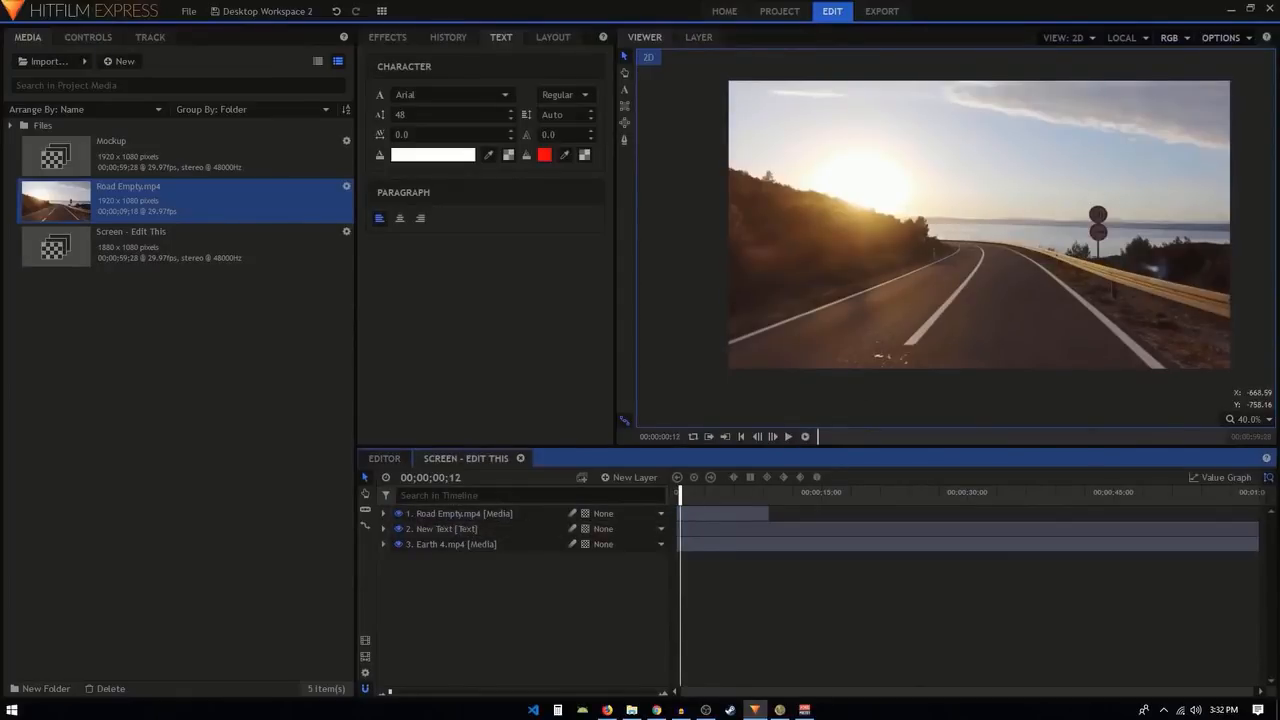
left_click(630, 477)
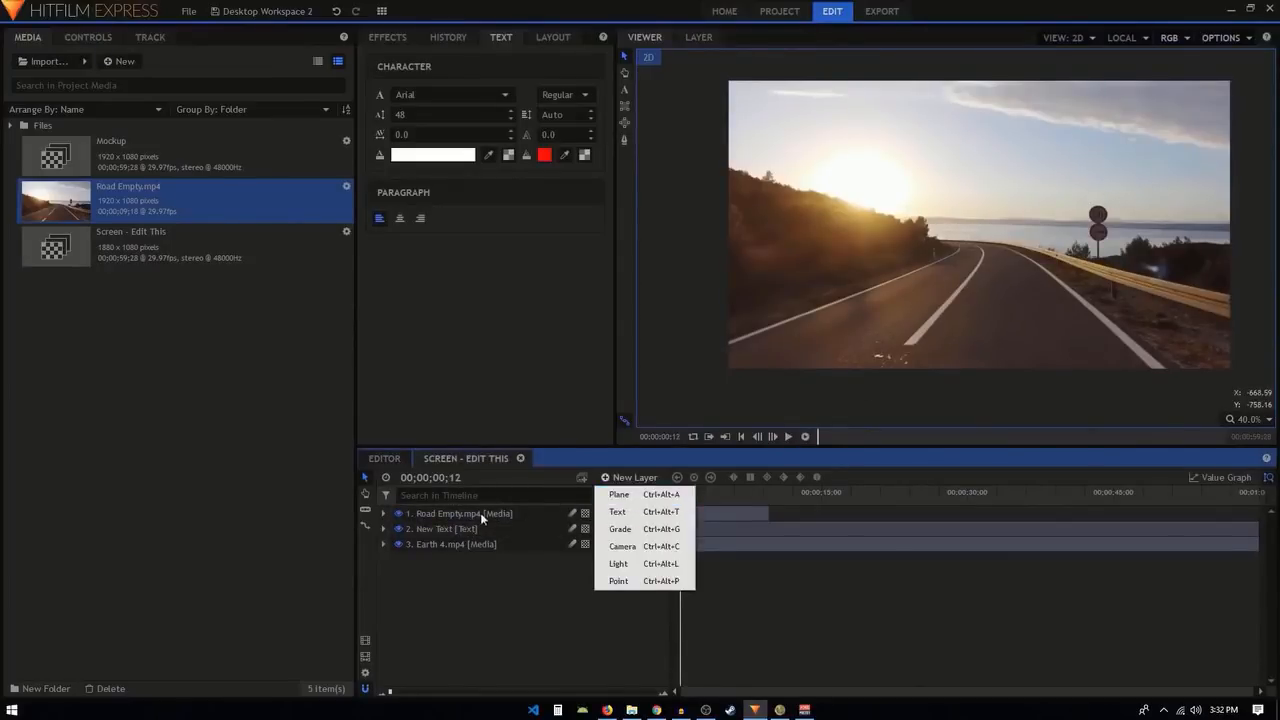
left_click(459, 530)
left_click_drag(439, 595, 480, 535)
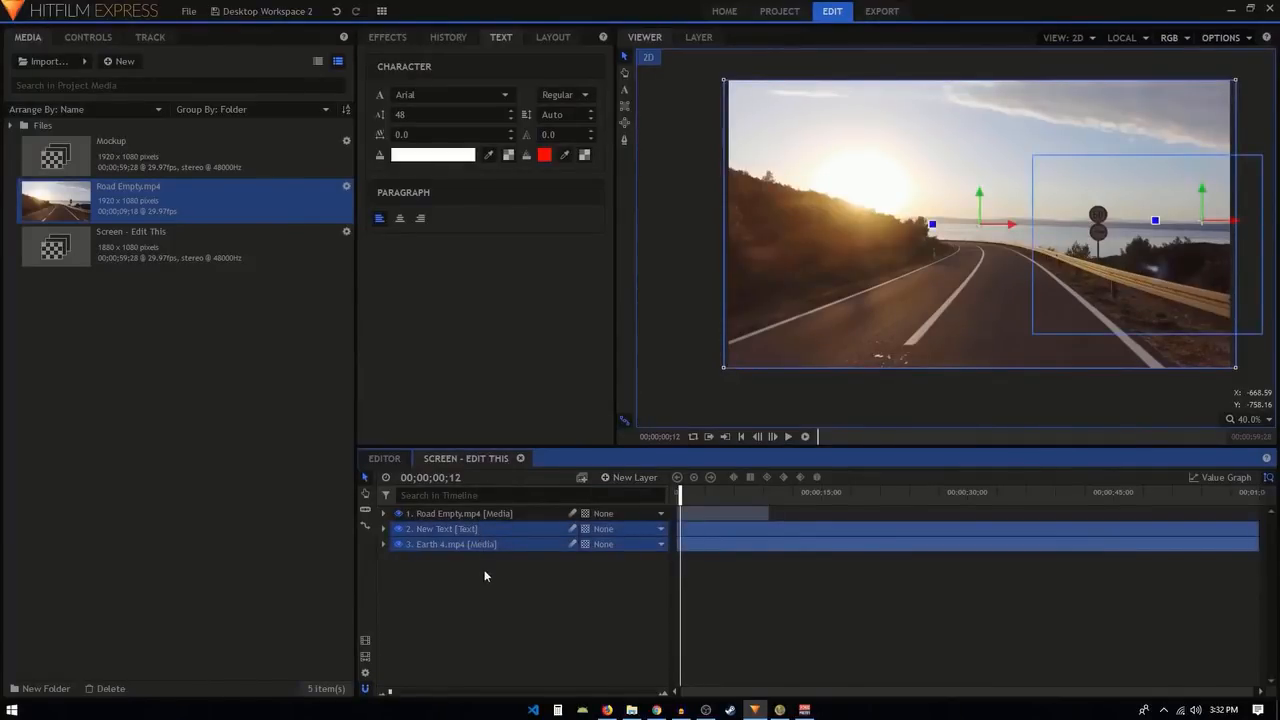
key("Delete")
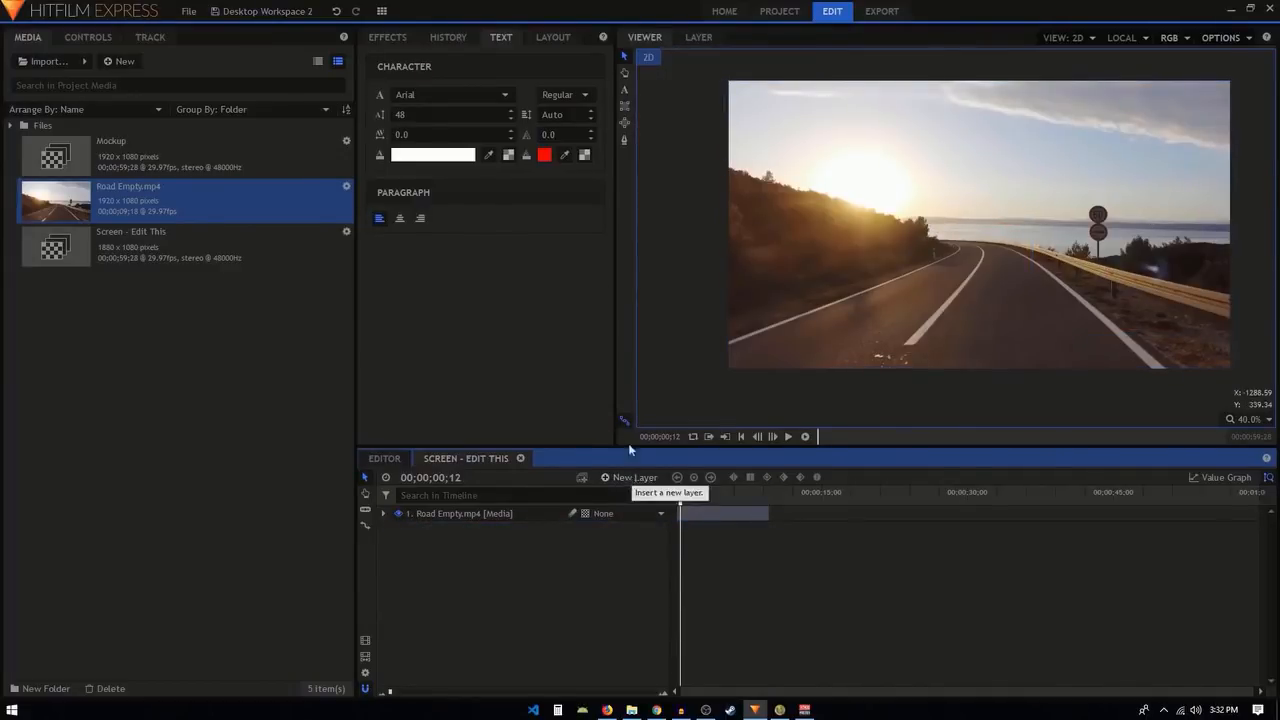
Draw a text box across the middle of the frame reading "MY JOURNEY", with font size 136 and centred alignment.
left_click(625, 91)
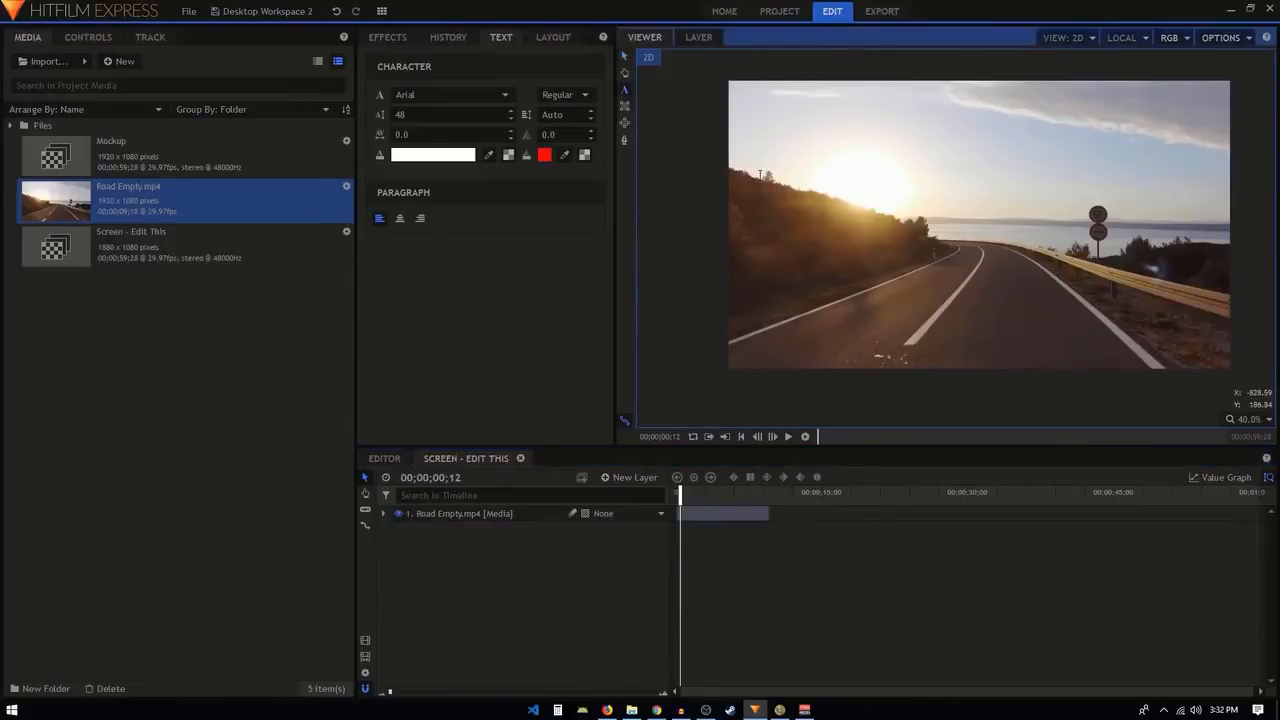
left_click_drag(747, 170, 1225, 298)
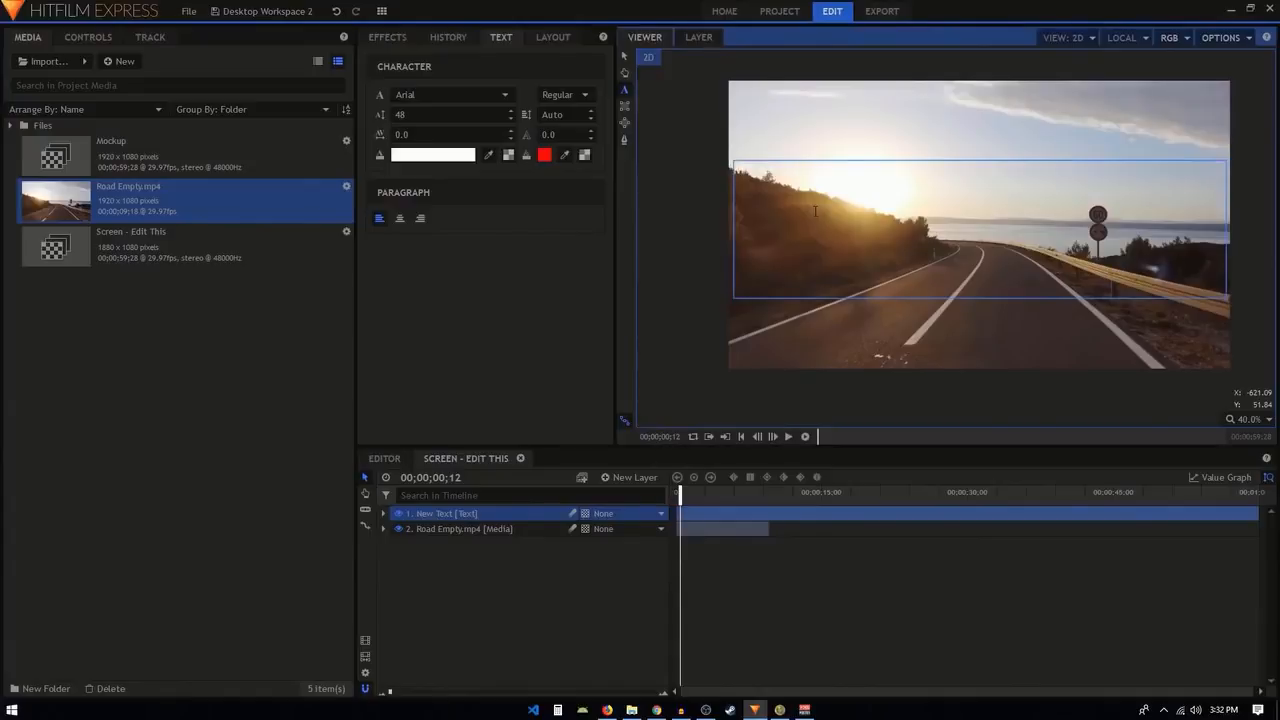
key("ctrl+a")
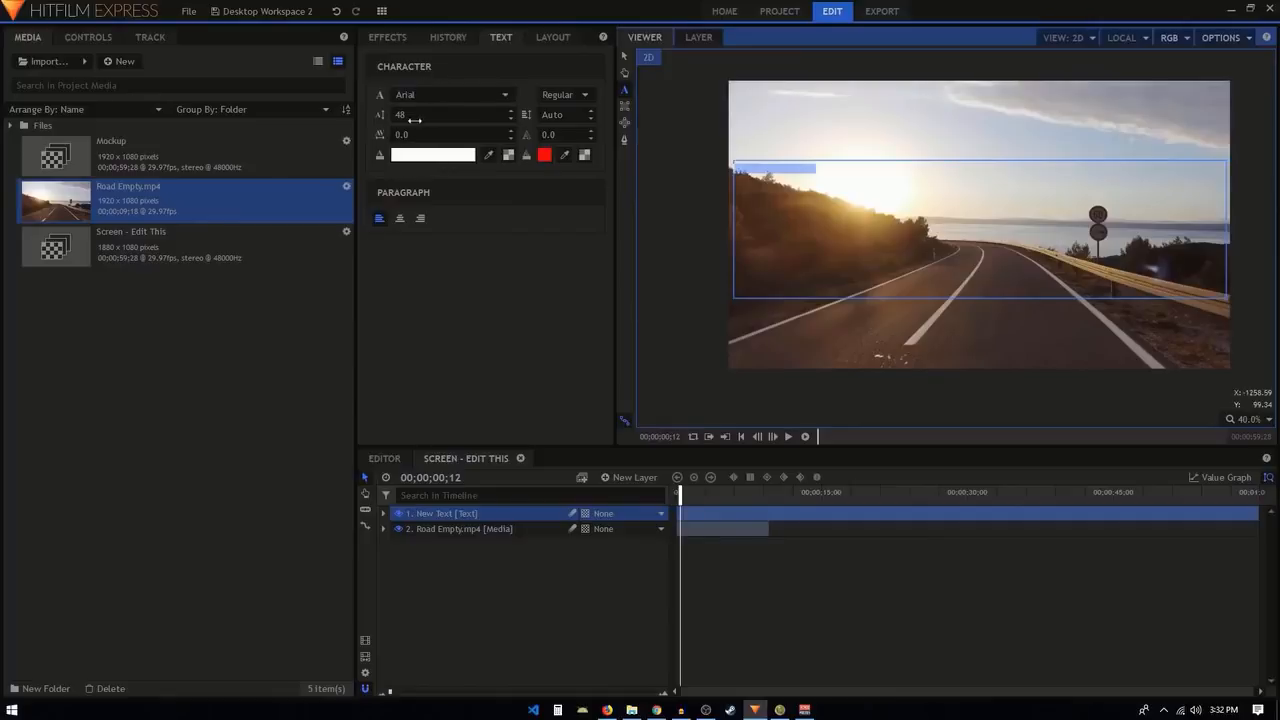
left_click_drag(412, 120, 473, 120)
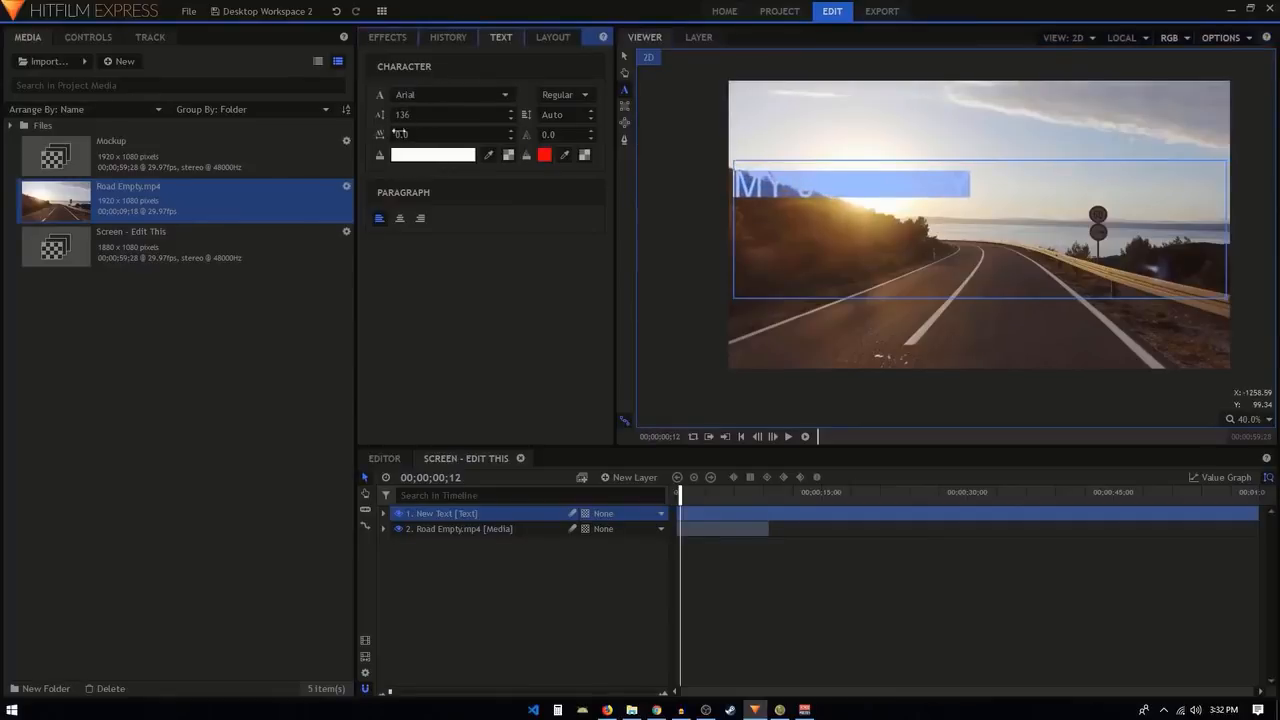
left_click(400, 222)
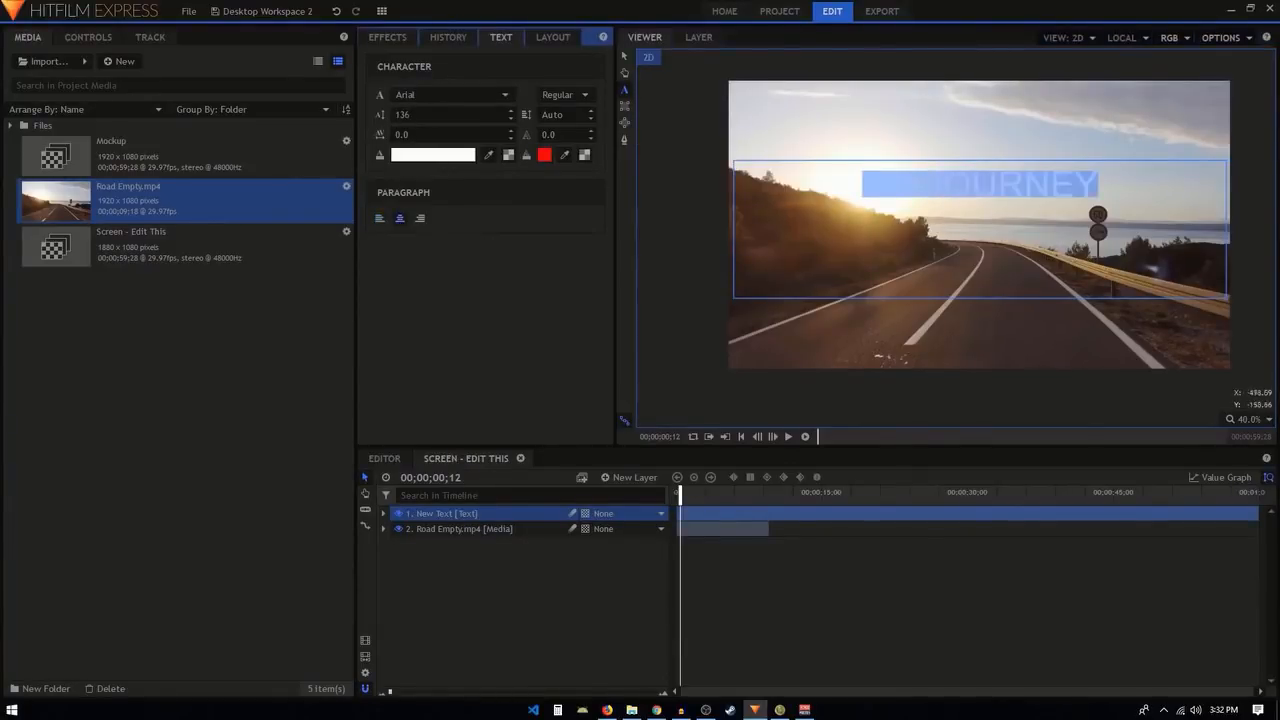
Change the title's font to Arial Black and its size to 147.
left_click(437, 96)
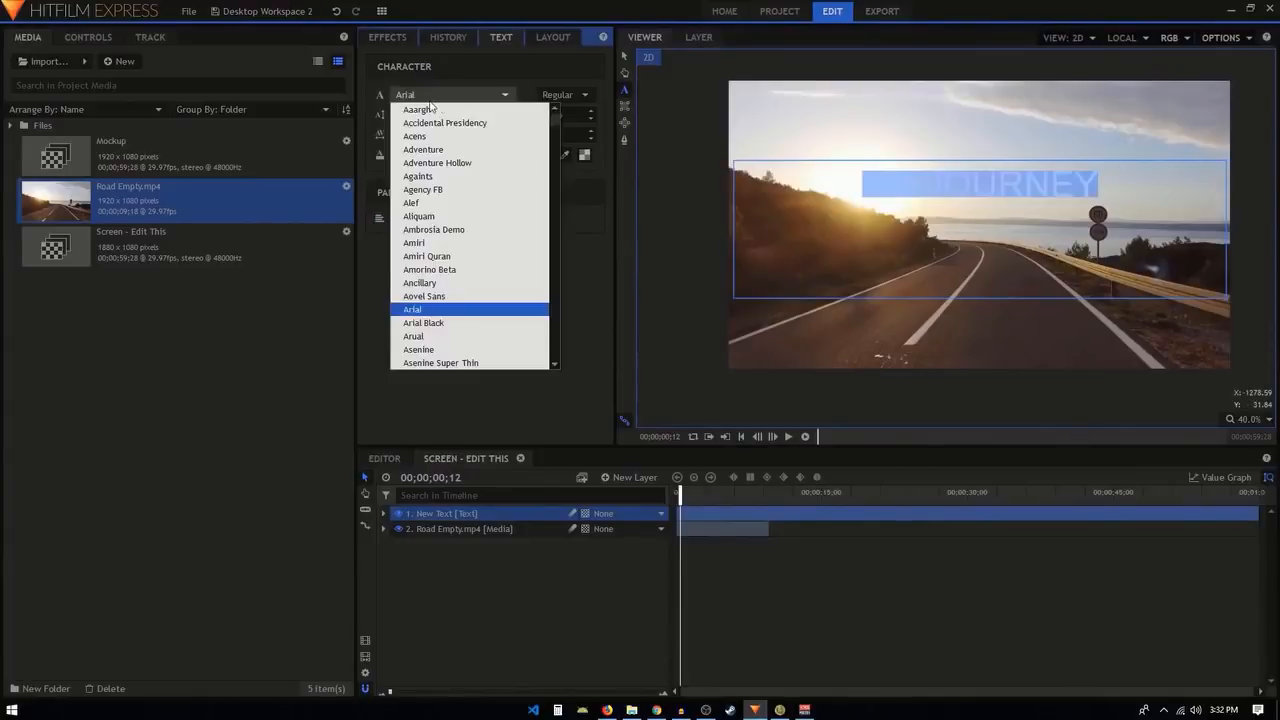
left_click(430, 323)
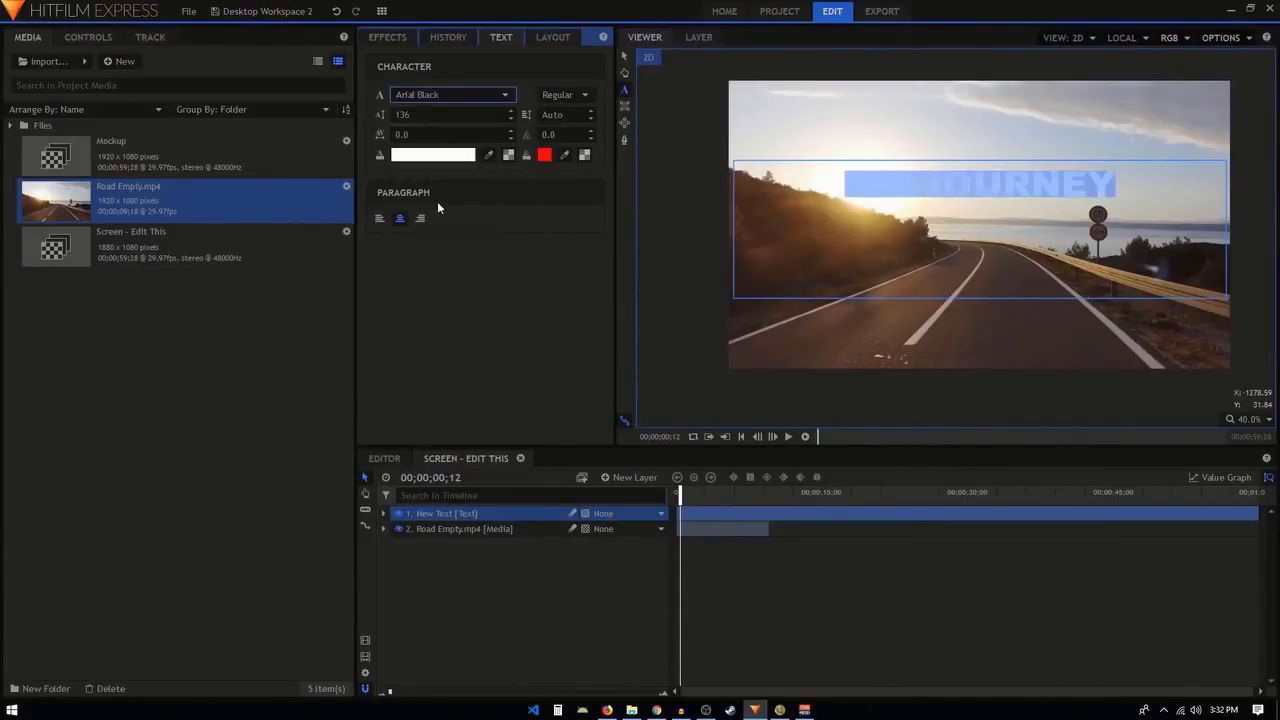
left_click_drag(403, 116, 415, 116)
Try dark blue #00007f as the title's text colour and set it back to white.
left_click(416, 157)
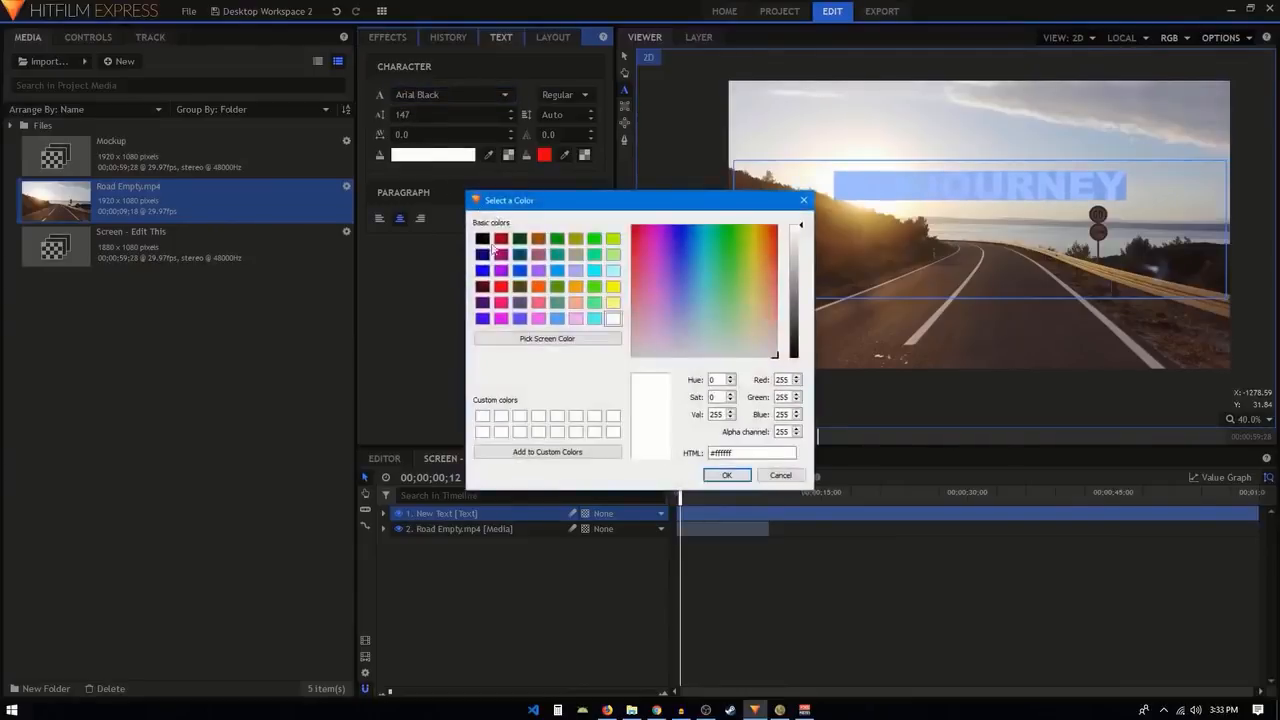
left_click(482, 254)
left_click(727, 476)
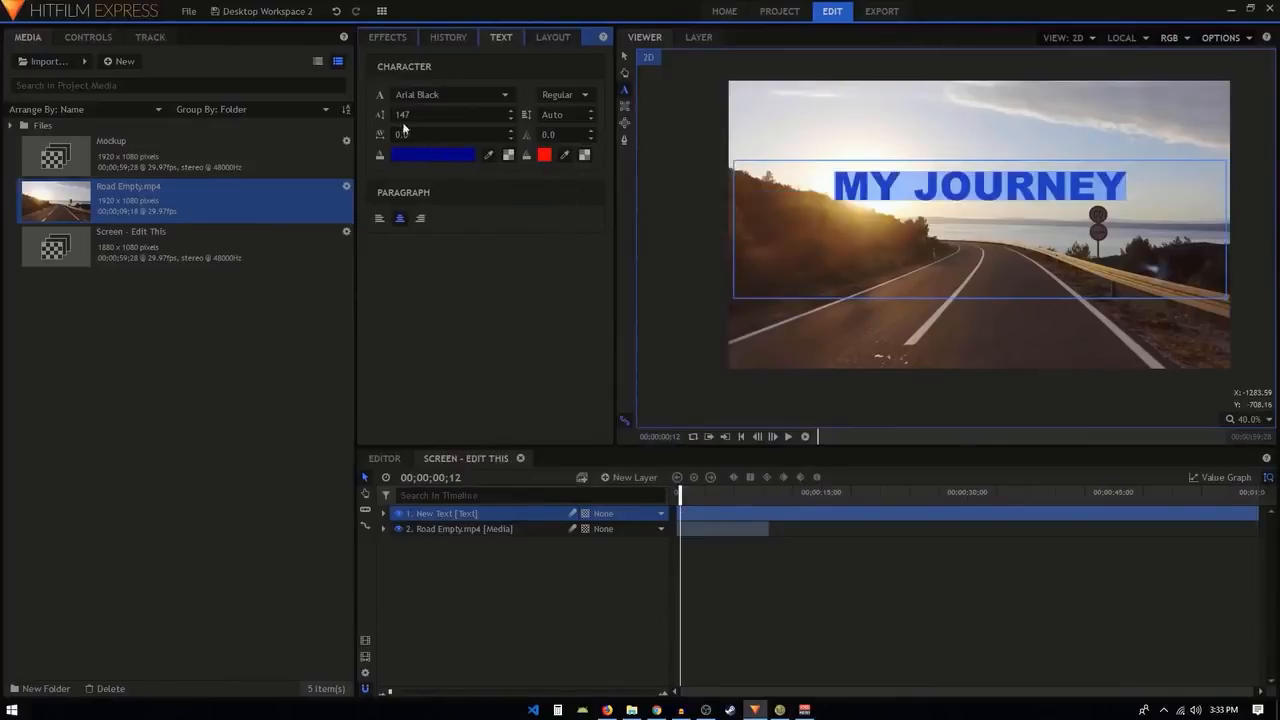
left_click(413, 156)
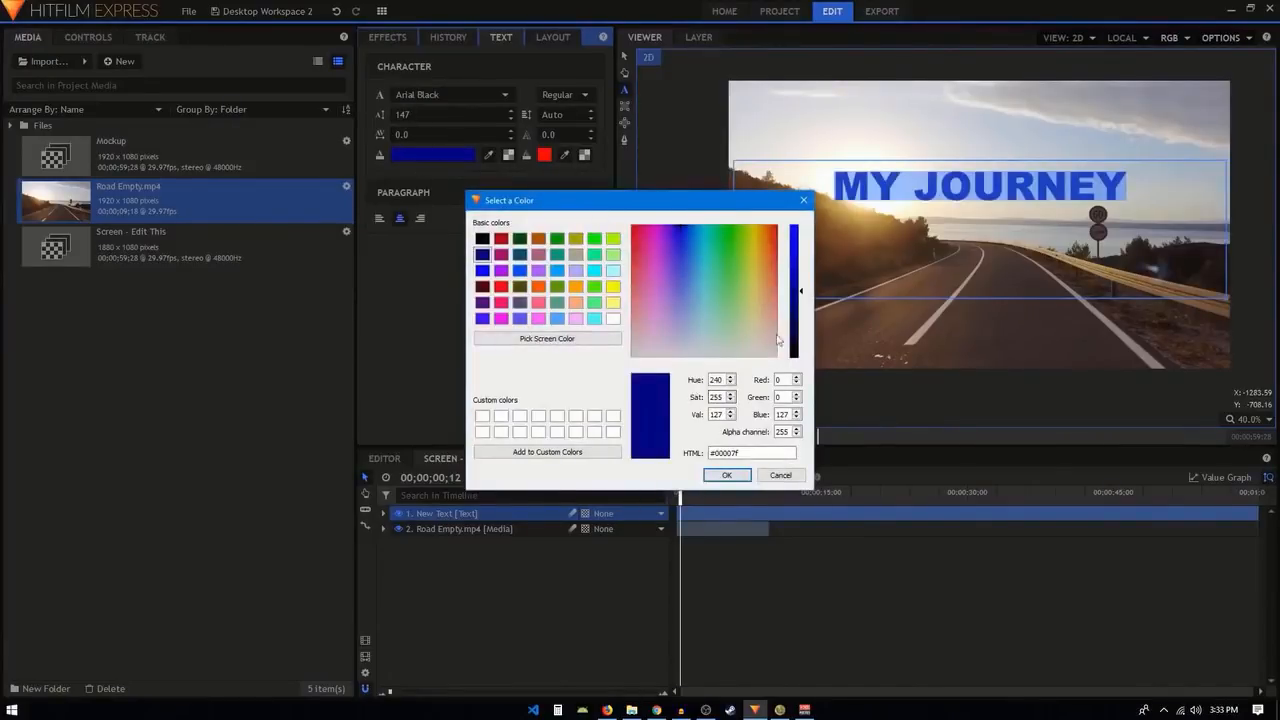
left_click(613, 319)
left_click(727, 474)
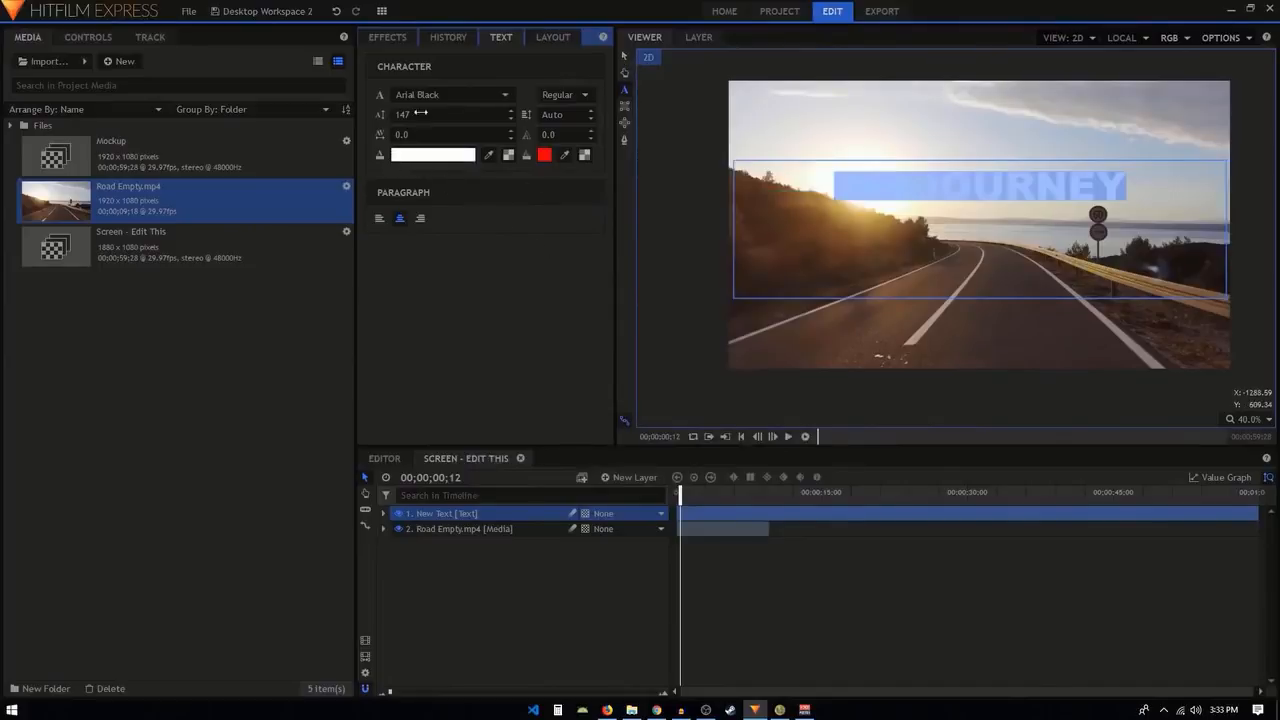
Enlarge the title to size 166, move it down to the vertical centre of the frame and deselect it.
left_click_drag(403, 115, 422, 115)
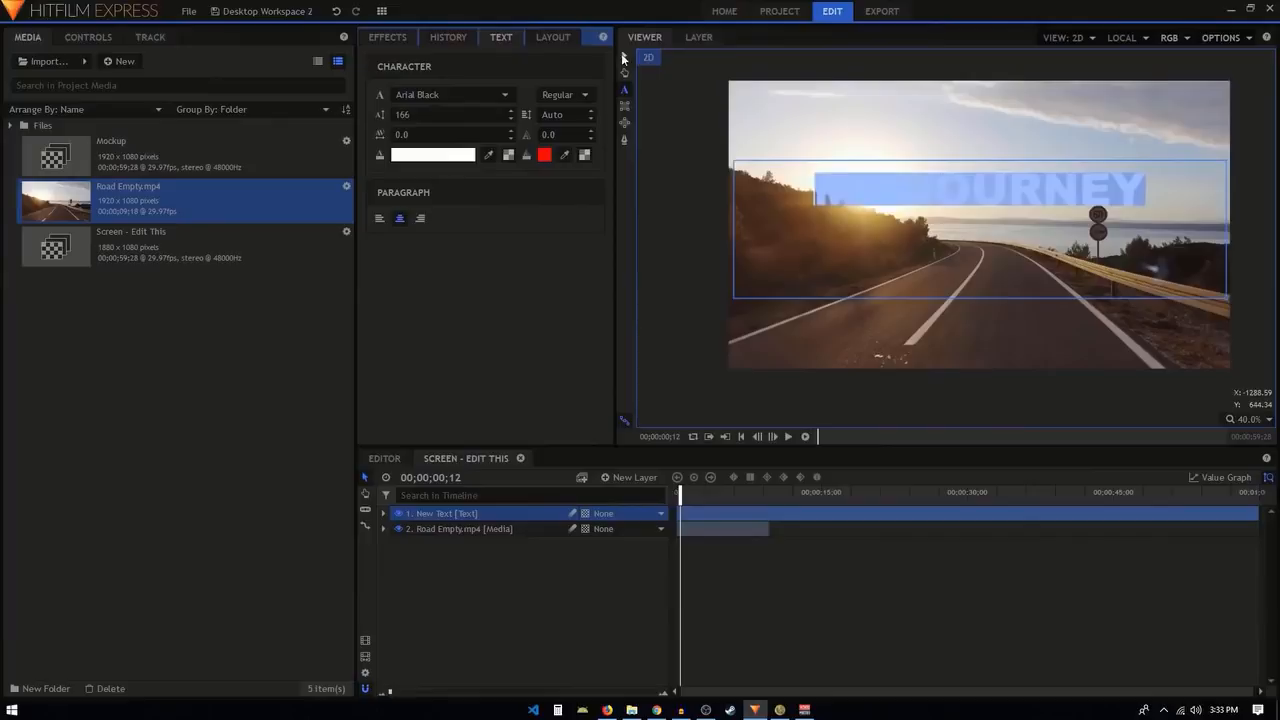
left_click(622, 58)
left_click_drag(980, 205, 980, 245)
left_click(499, 570)
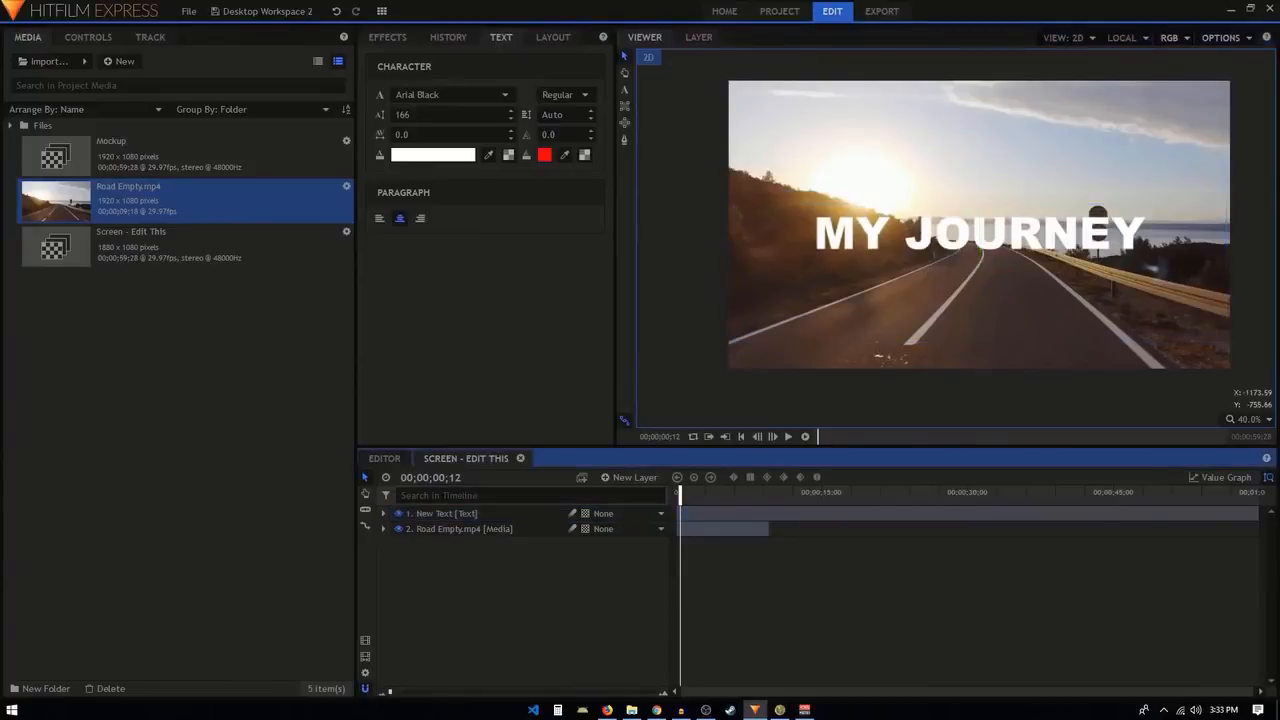
Check the title and footage on the mockup screen by playing and scrubbing the main editor timeline.
left_click(384, 458)
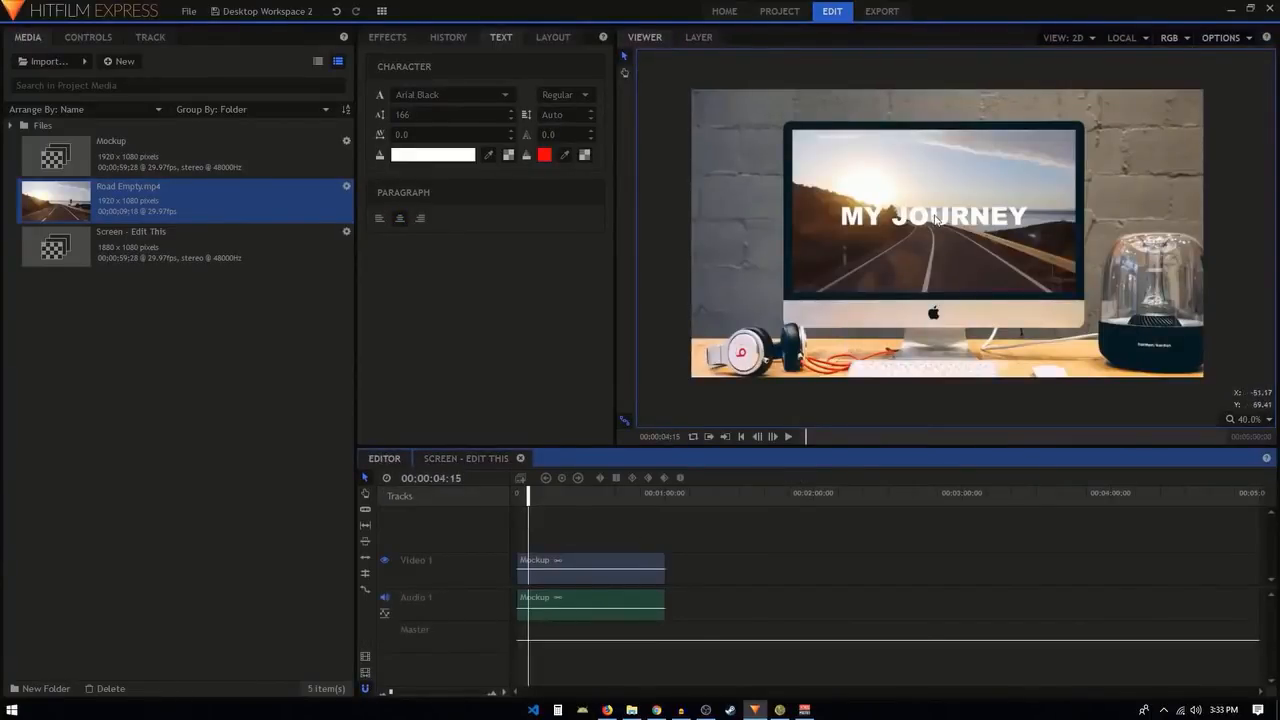
scroll(936, 219, "up", 2)
scroll(936, 219, "down", 2)
left_click(789, 436)
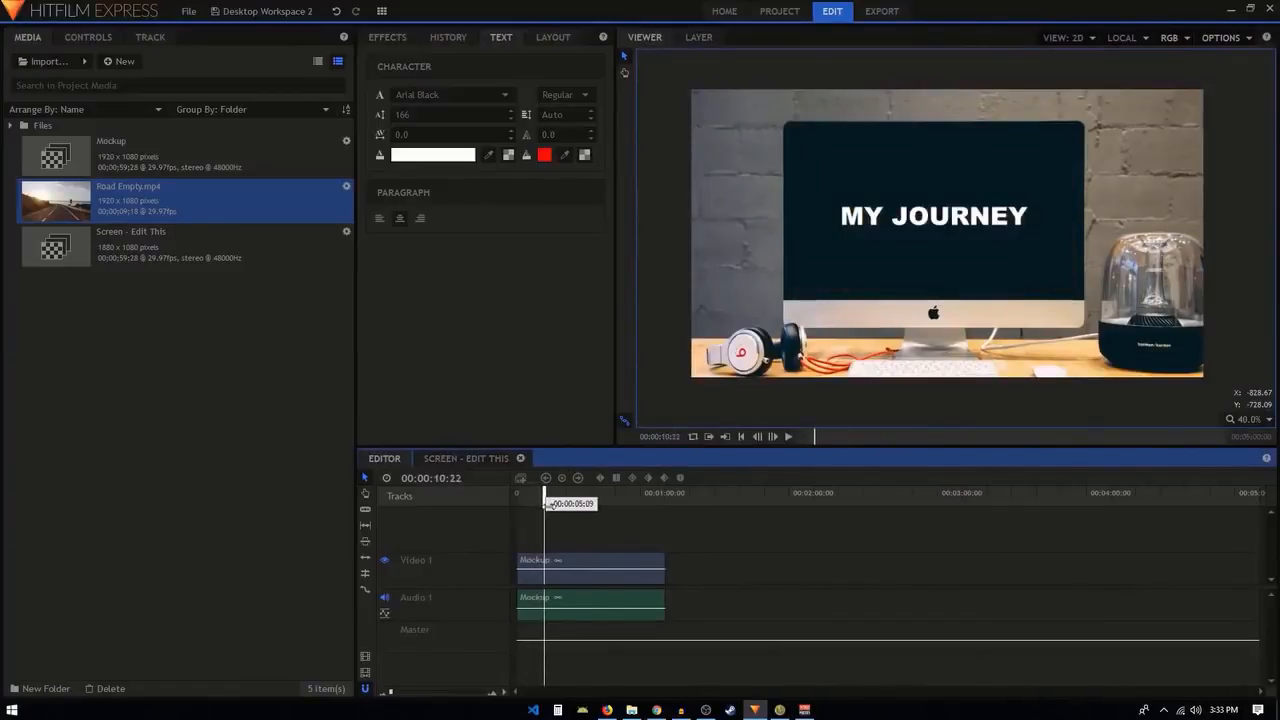
left_click_drag(550, 505, 551, 506)
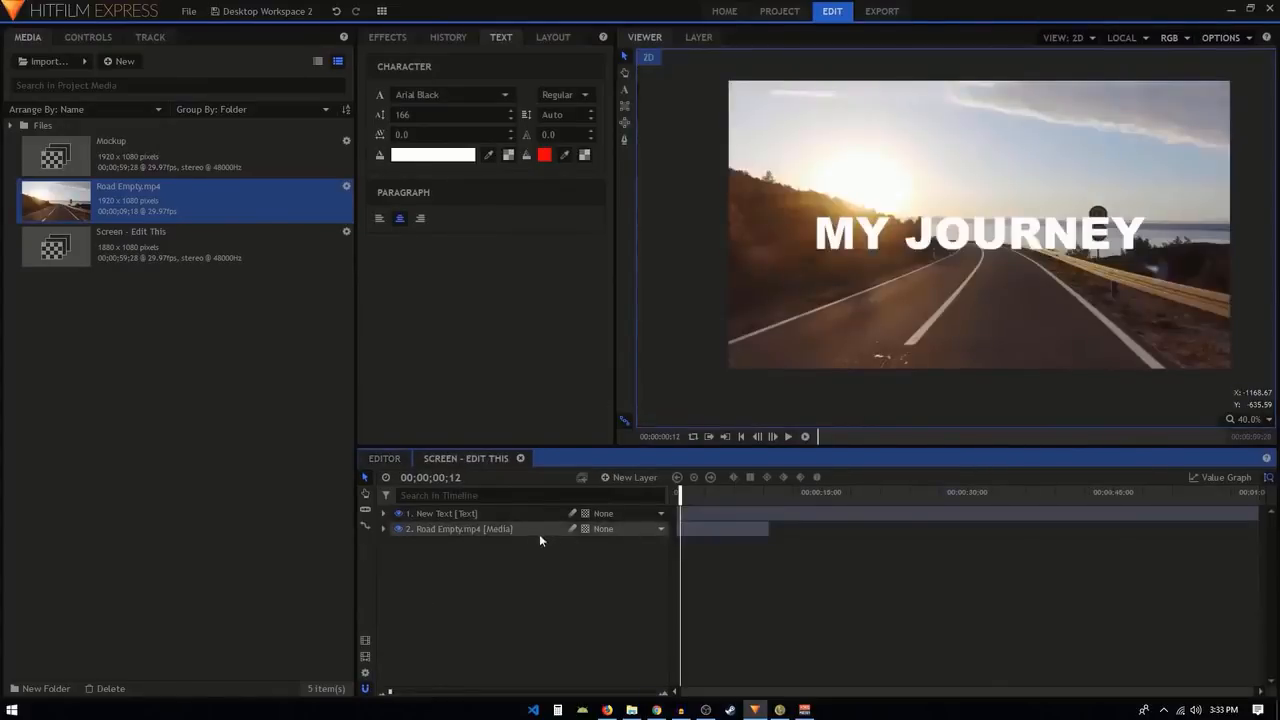
Try appending a second copy of the Mockup composite after the existing clip on the editor timeline and delete that copy.
left_click(500, 530)
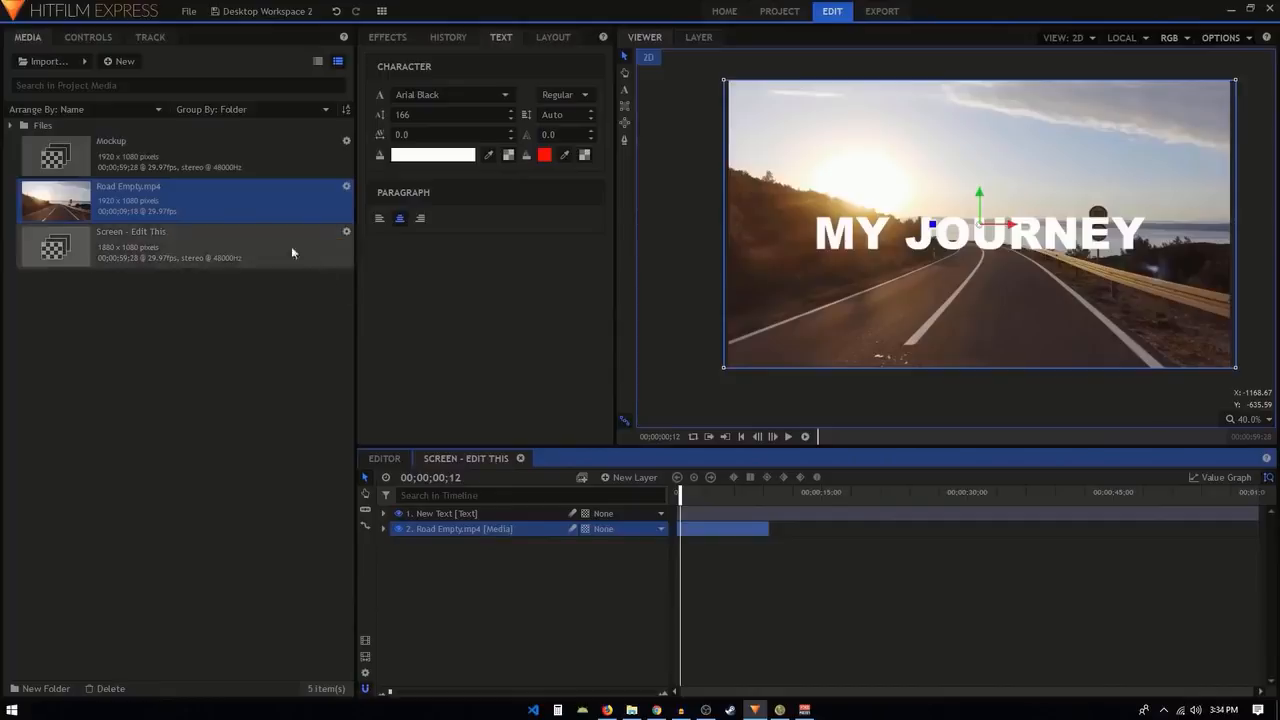
left_click(167, 165)
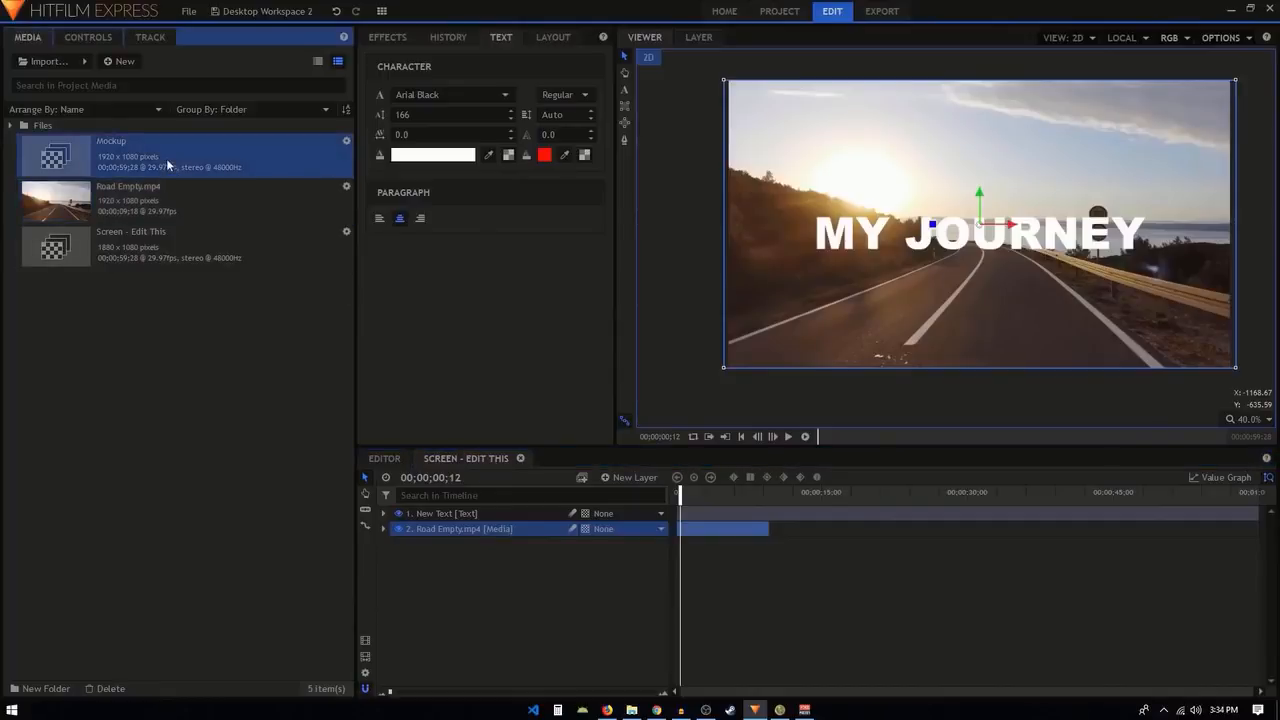
left_click(381, 460)
left_click_drag(546, 495, 568, 497)
left_click_drag(390, 694, 392, 696)
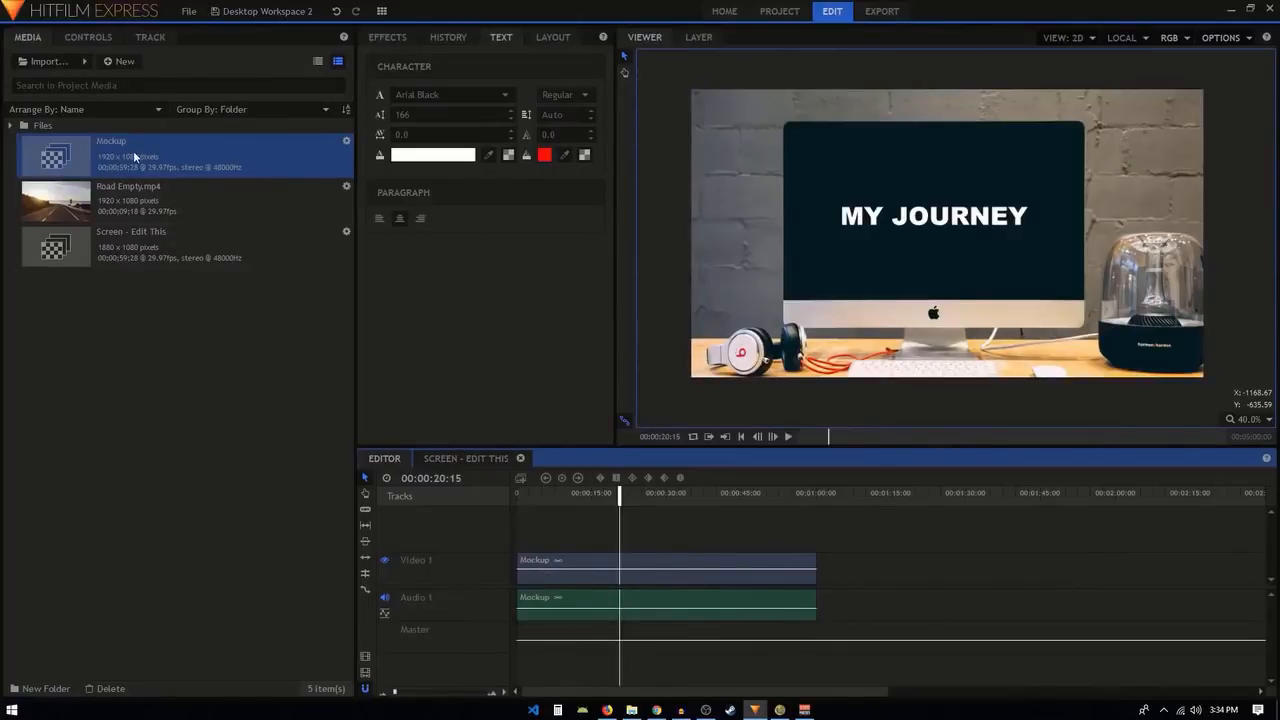
left_click_drag(132, 160, 863, 602)
key("Delete")
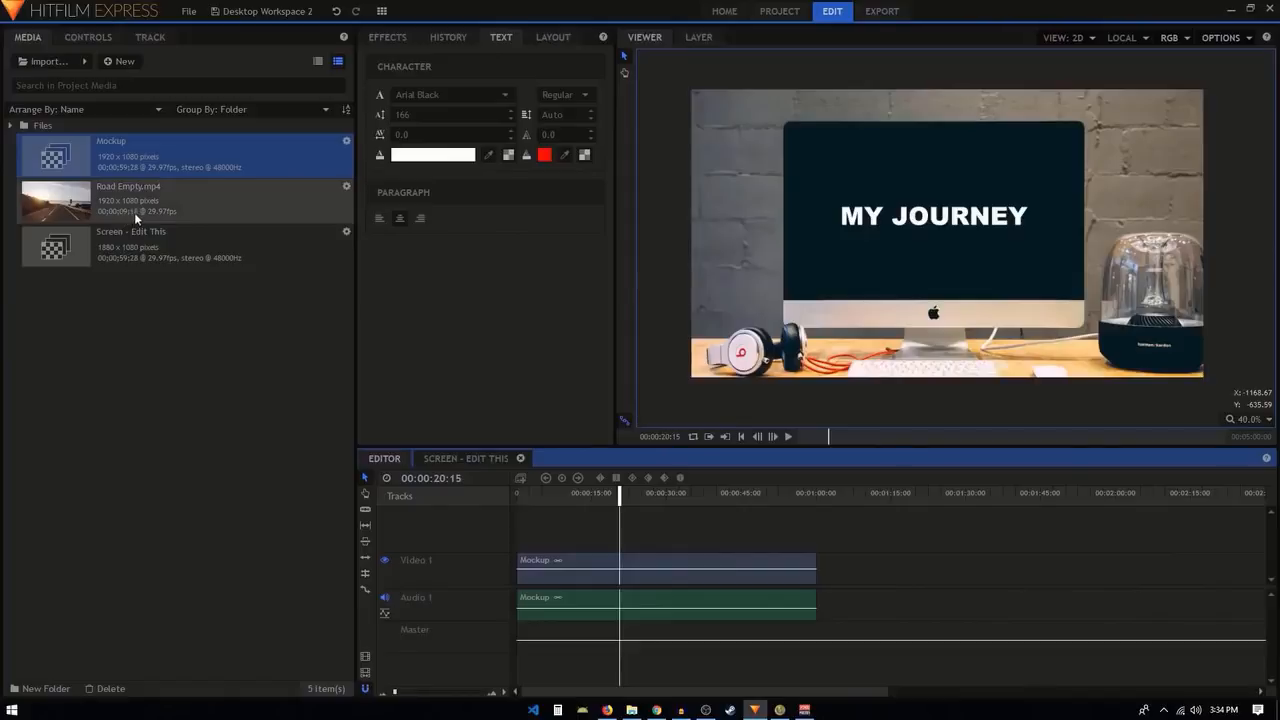
Set the Mockup composite shot's duration to 00;00;09;18 in its properties.
left_click(348, 143)
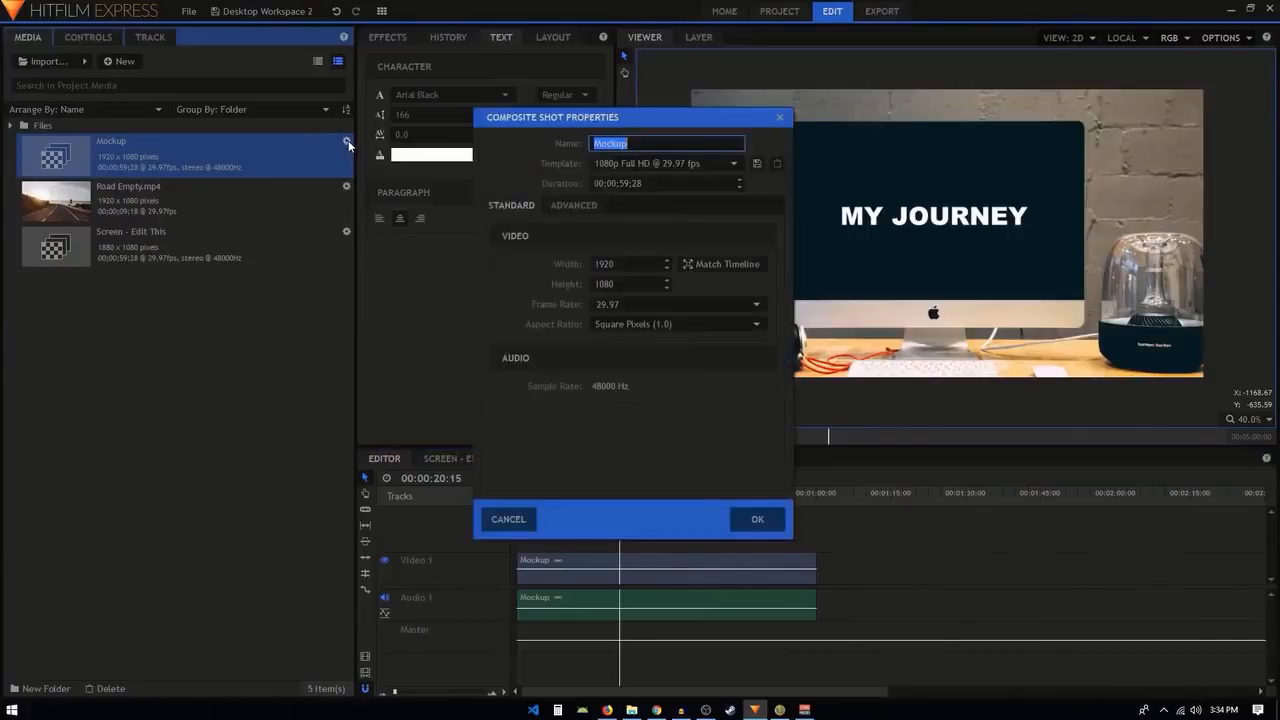
left_click(626, 183)
left_click(628, 183)
left_click_drag(630, 183, 620, 183)
type("09")
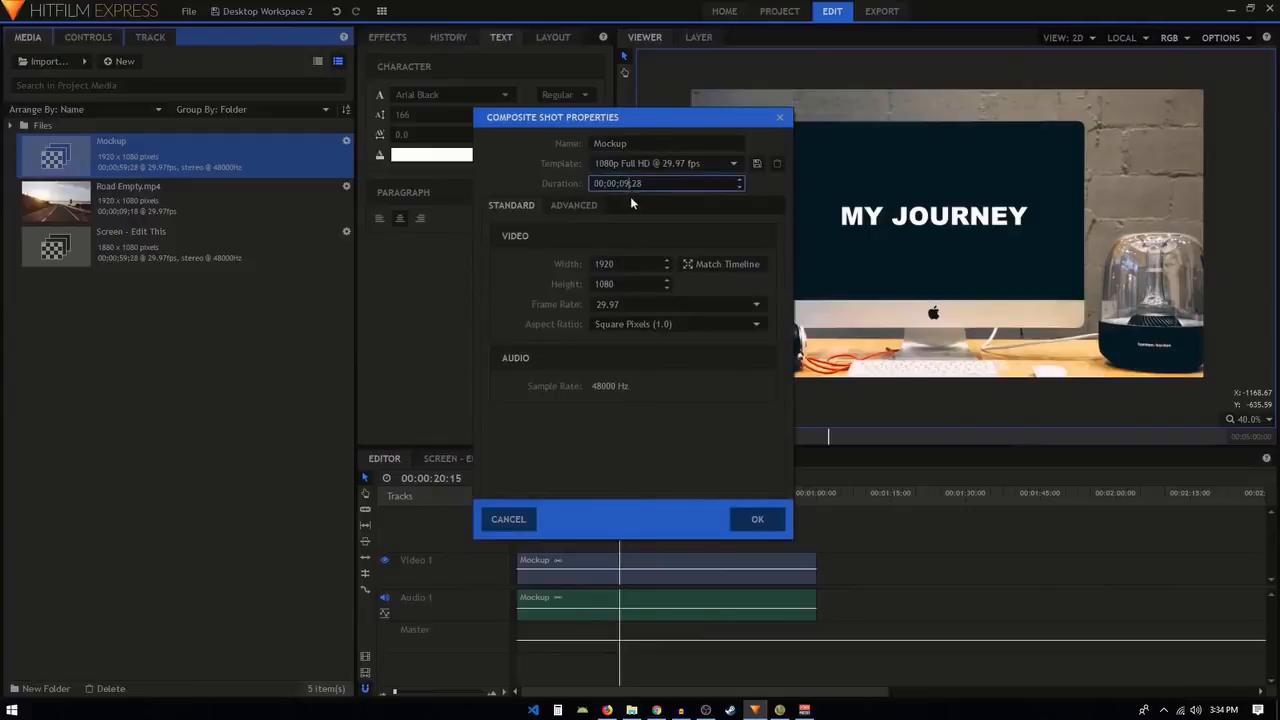
key("shift+Left")
type("18")
left_click(754, 521)
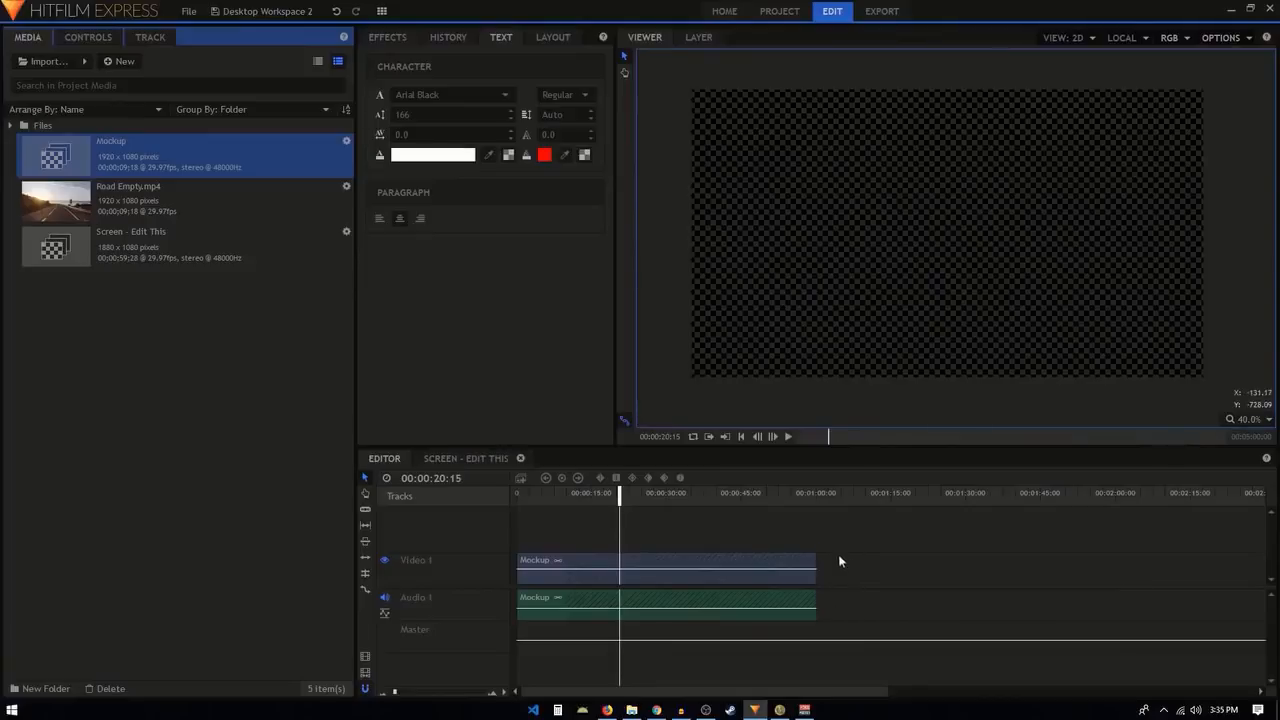
Delete the old Mockup clip from the editor timeline and place the shortened Mockup composite at the timeline's start.
left_click_drag(842, 536, 754, 567)
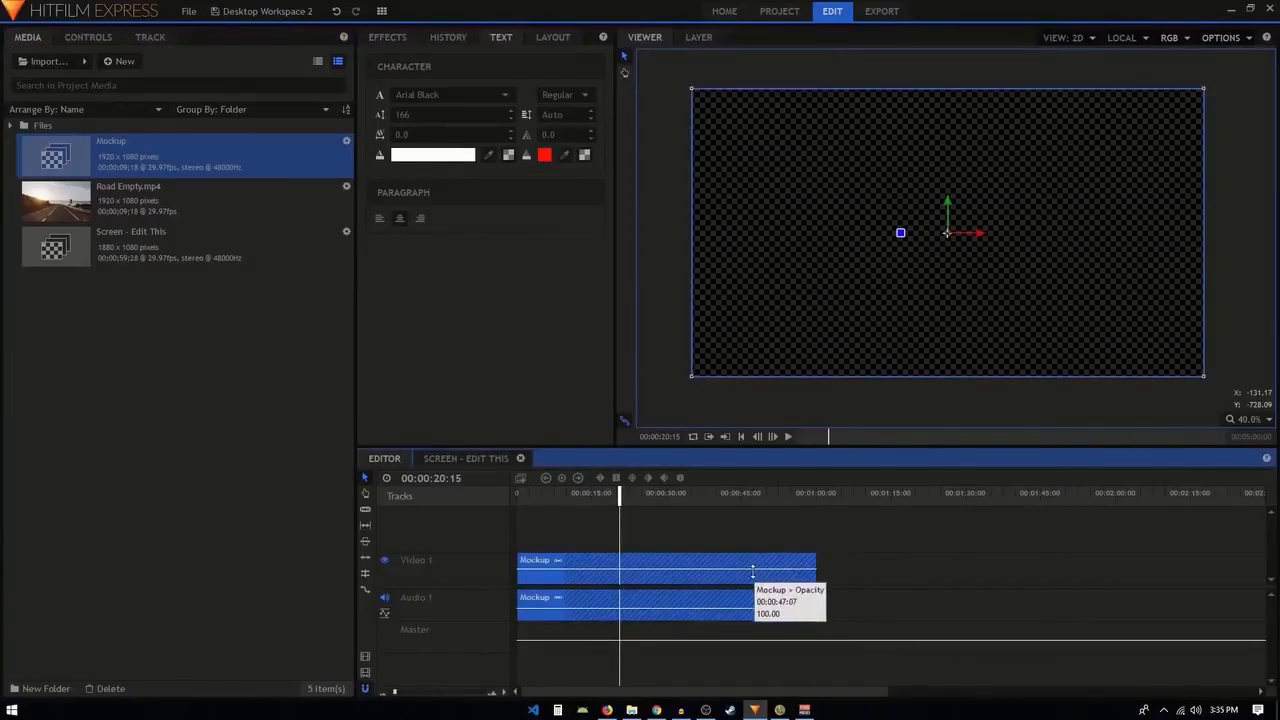
right_click(642, 567)
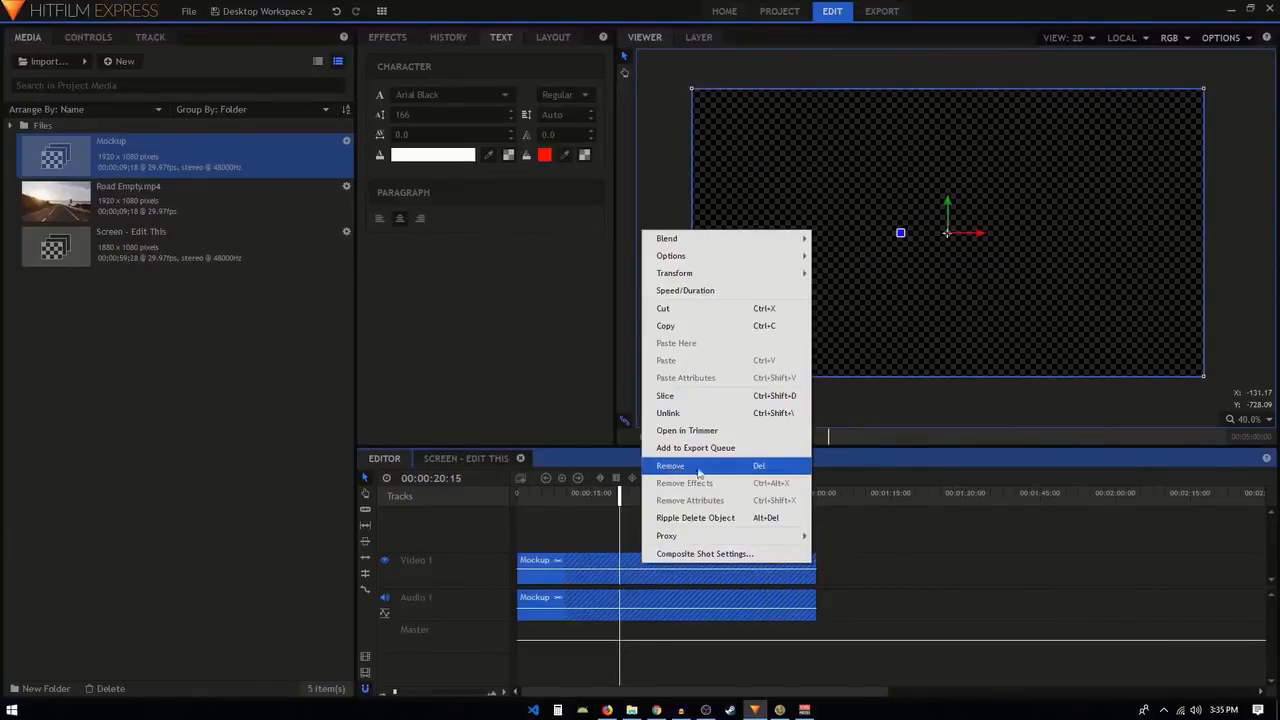
left_click(597, 542)
left_click(602, 564)
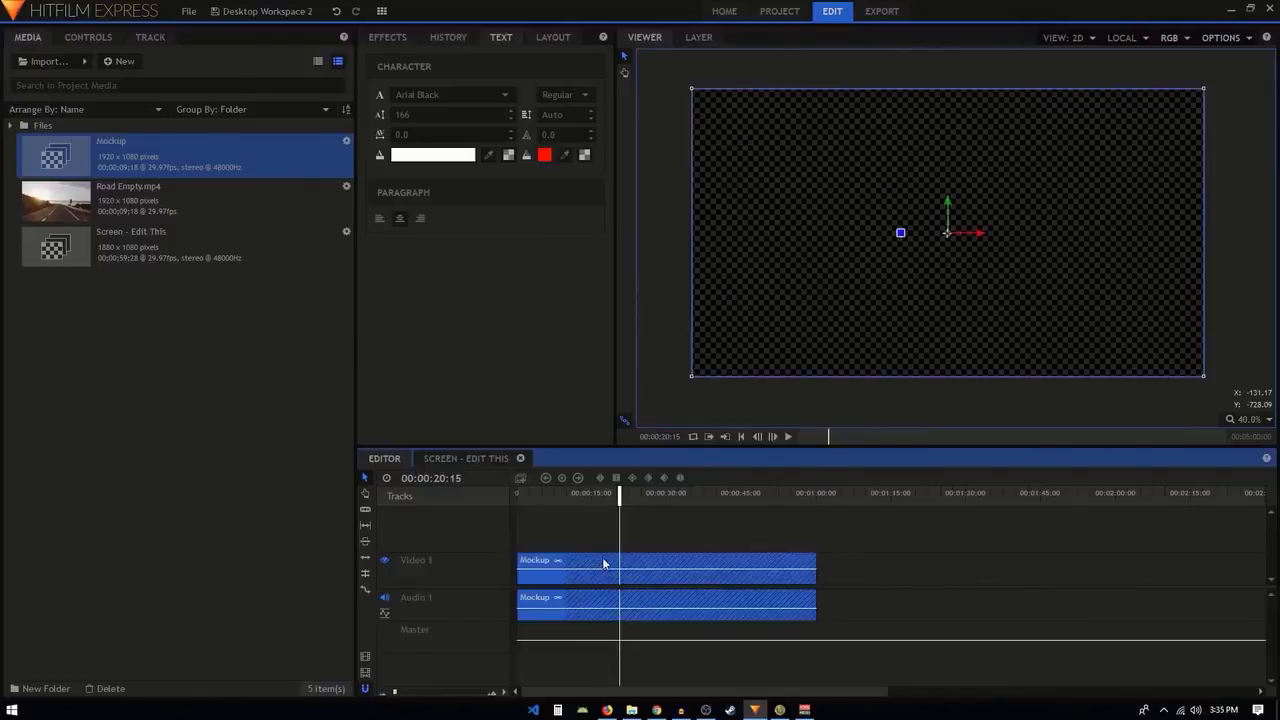
key("Delete")
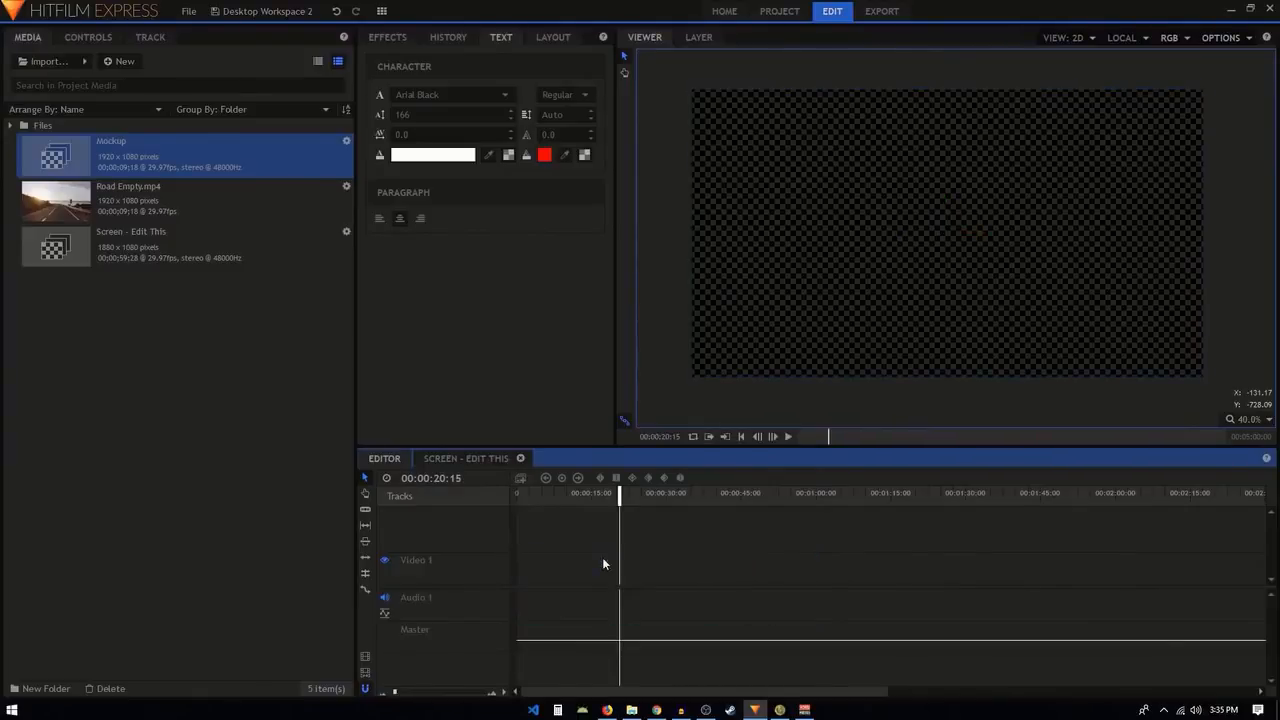
left_click(133, 157)
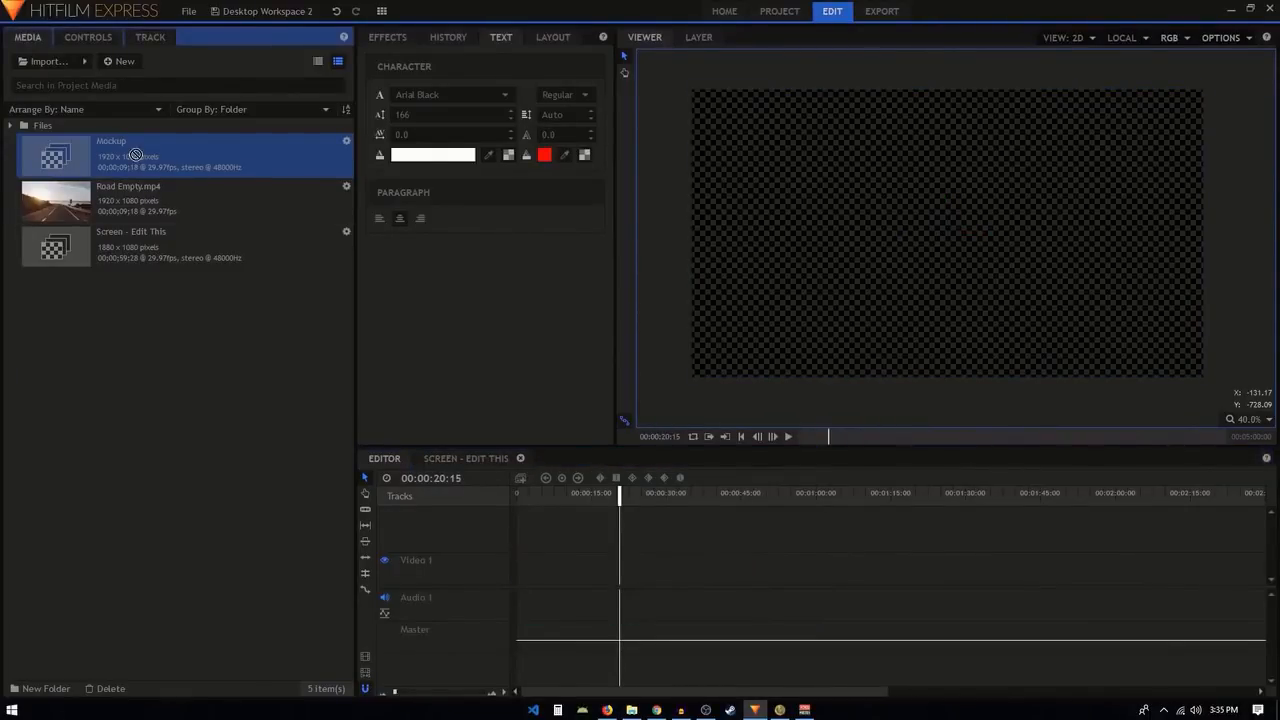
left_click_drag(133, 157, 516, 586)
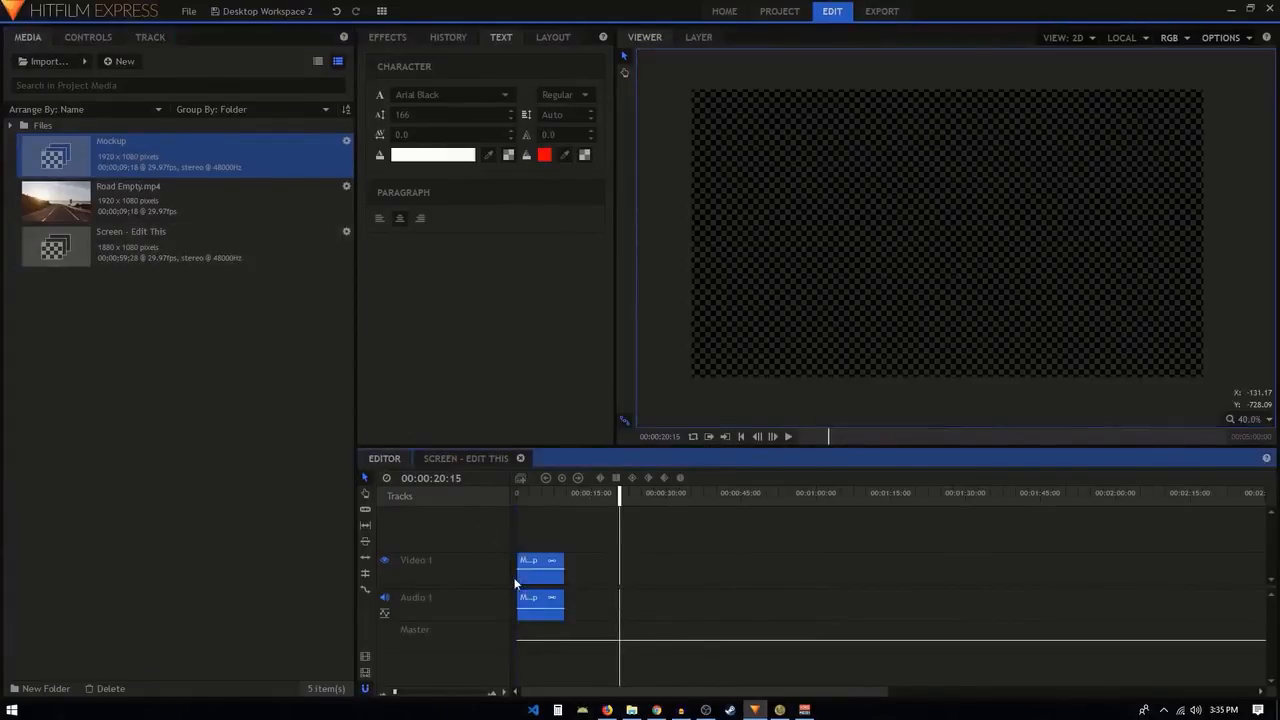
Play the shortened Mockup clip from the start and inspect the title and footage on the screen up close.
left_click(740, 437)
left_click(788, 437)
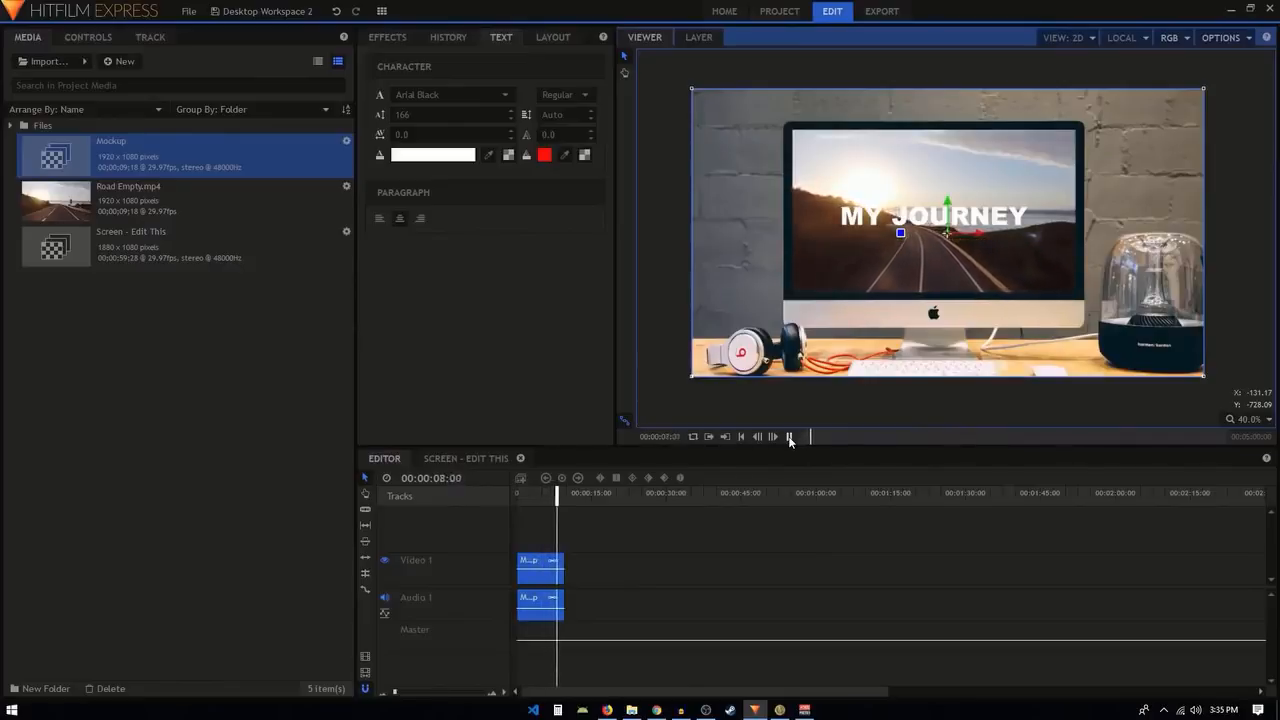
left_click(789, 437)
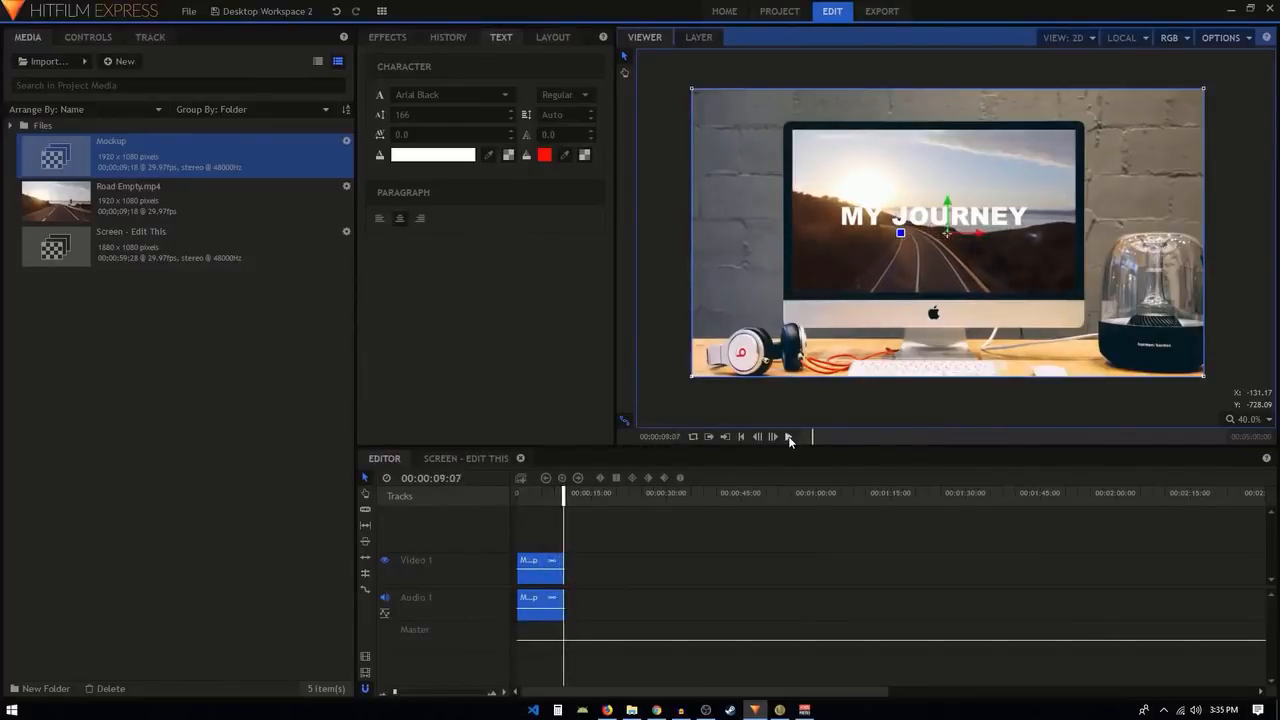
scroll(950, 216, "up", 3)
scroll(951, 213, "down", 1)
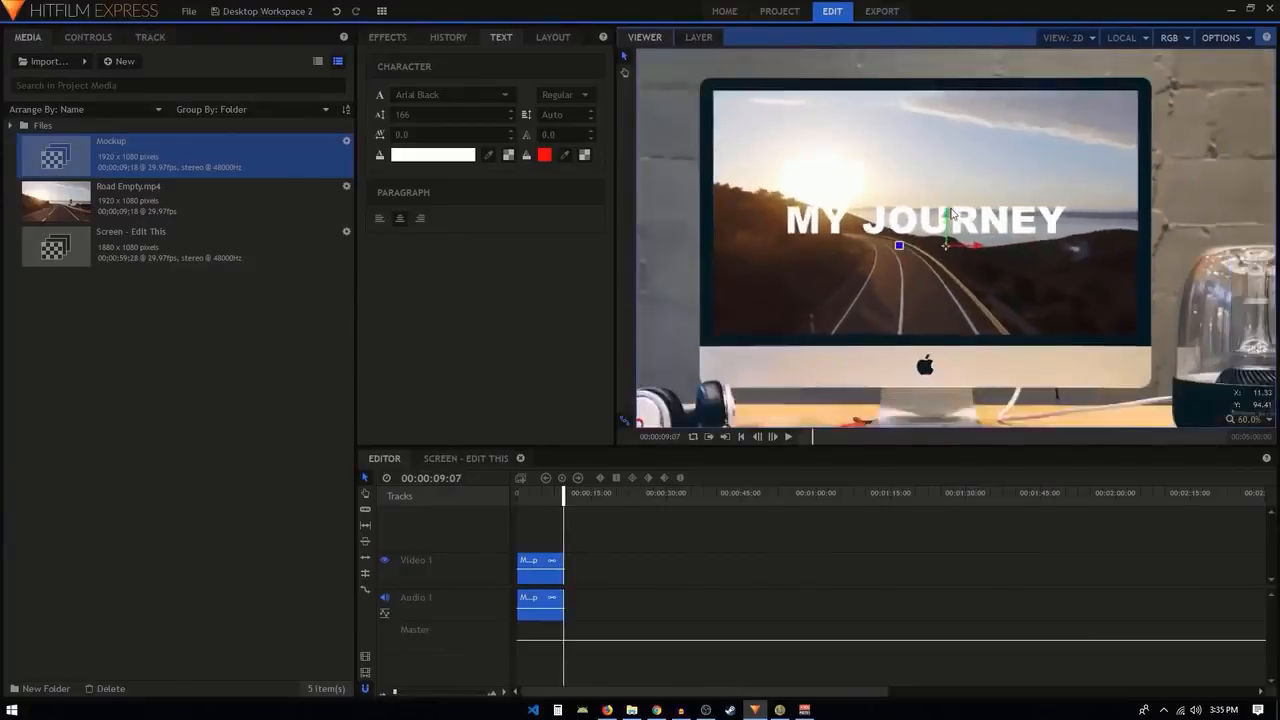
Try importing the abstract-technology PNG from the Pictures library and placing it as the top layer of the Screen - Edit This composite.
left_click(463, 458)
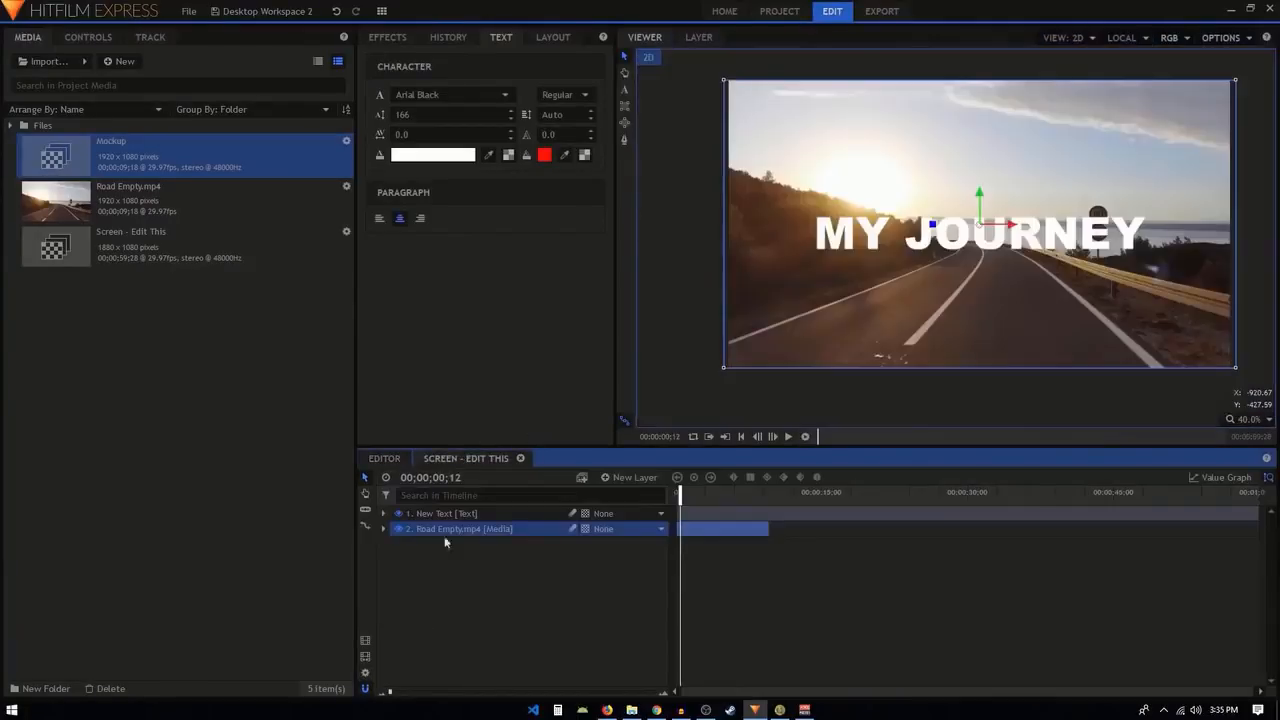
left_click(40, 61)
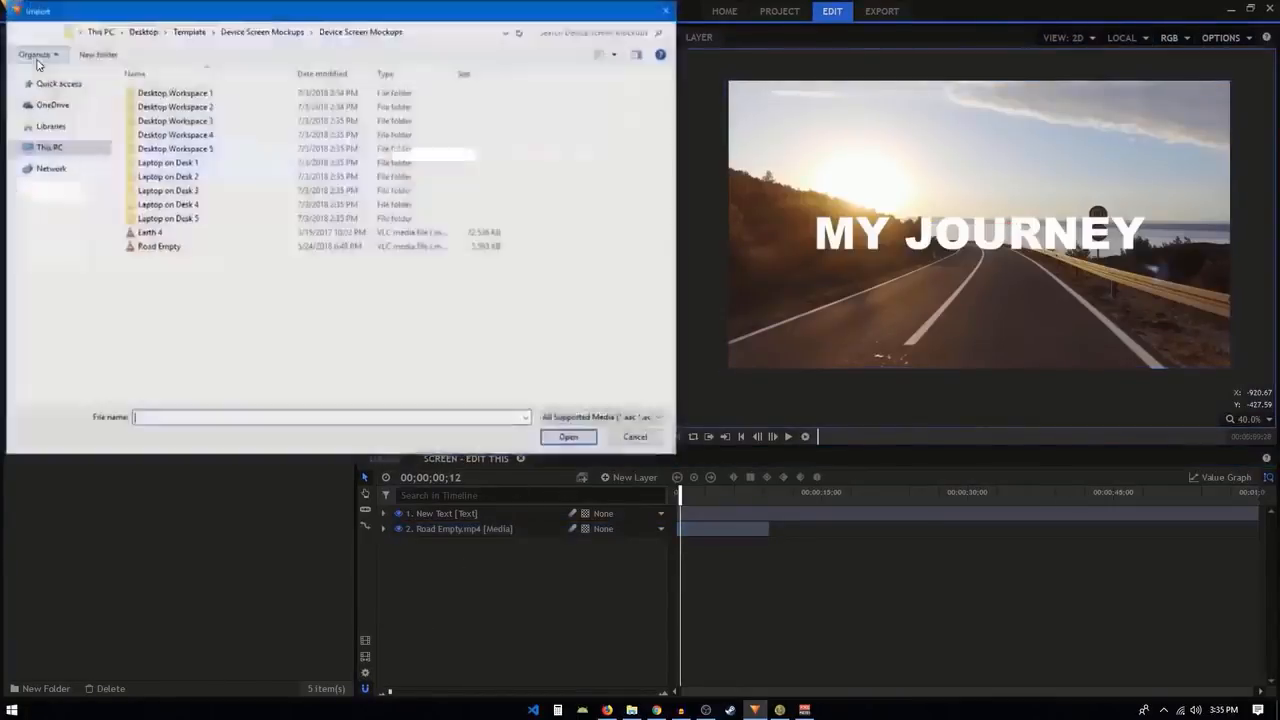
left_click(50, 147)
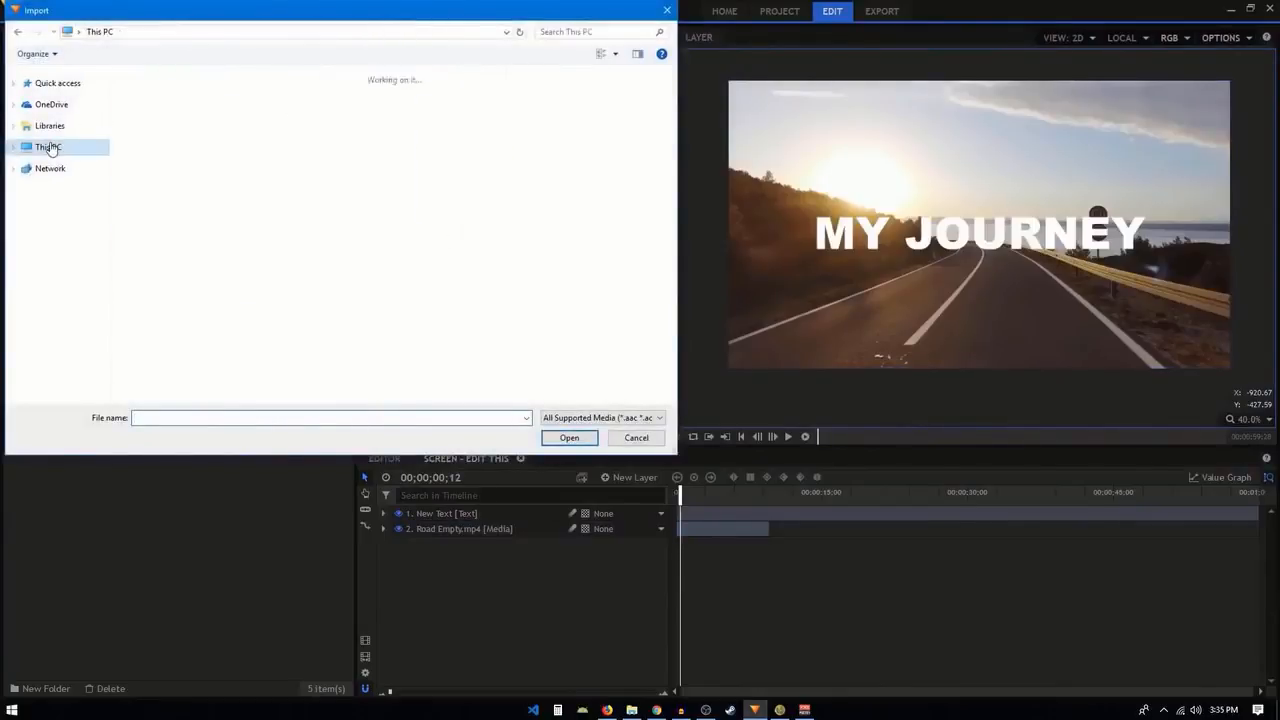
left_click(75, 126)
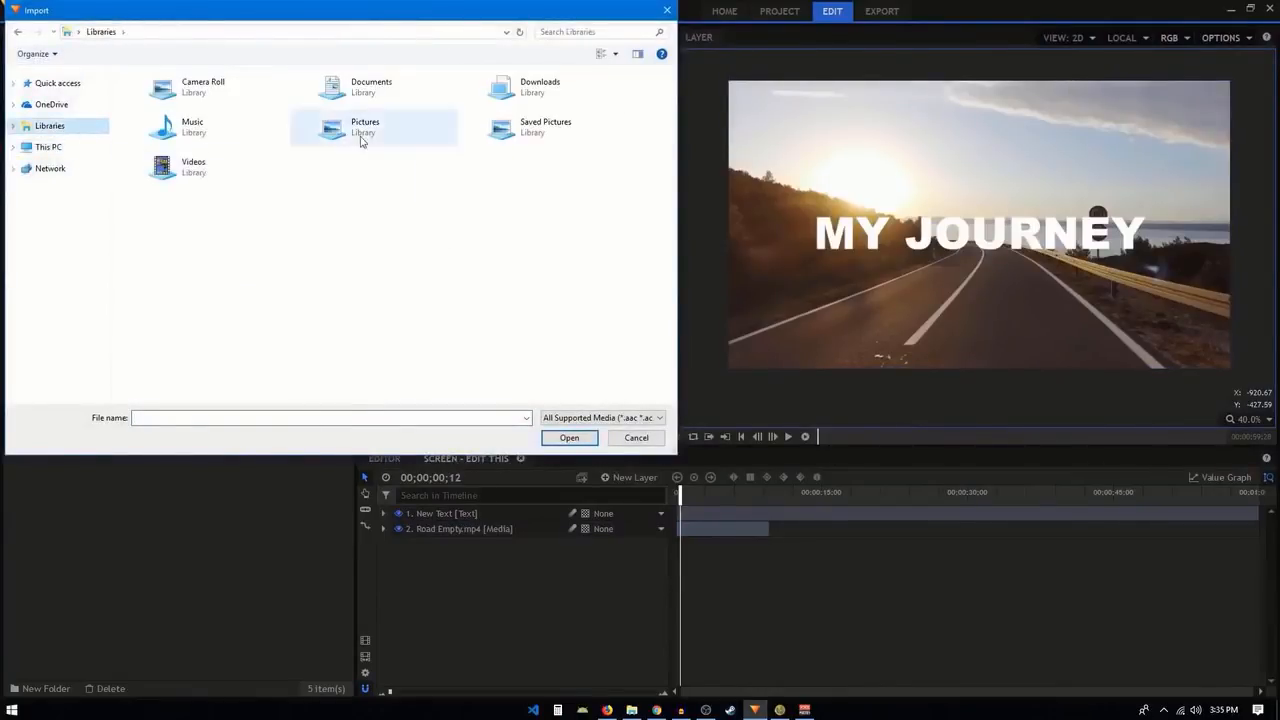
double_click(363, 128)
left_click(157, 215)
double_click(157, 215)
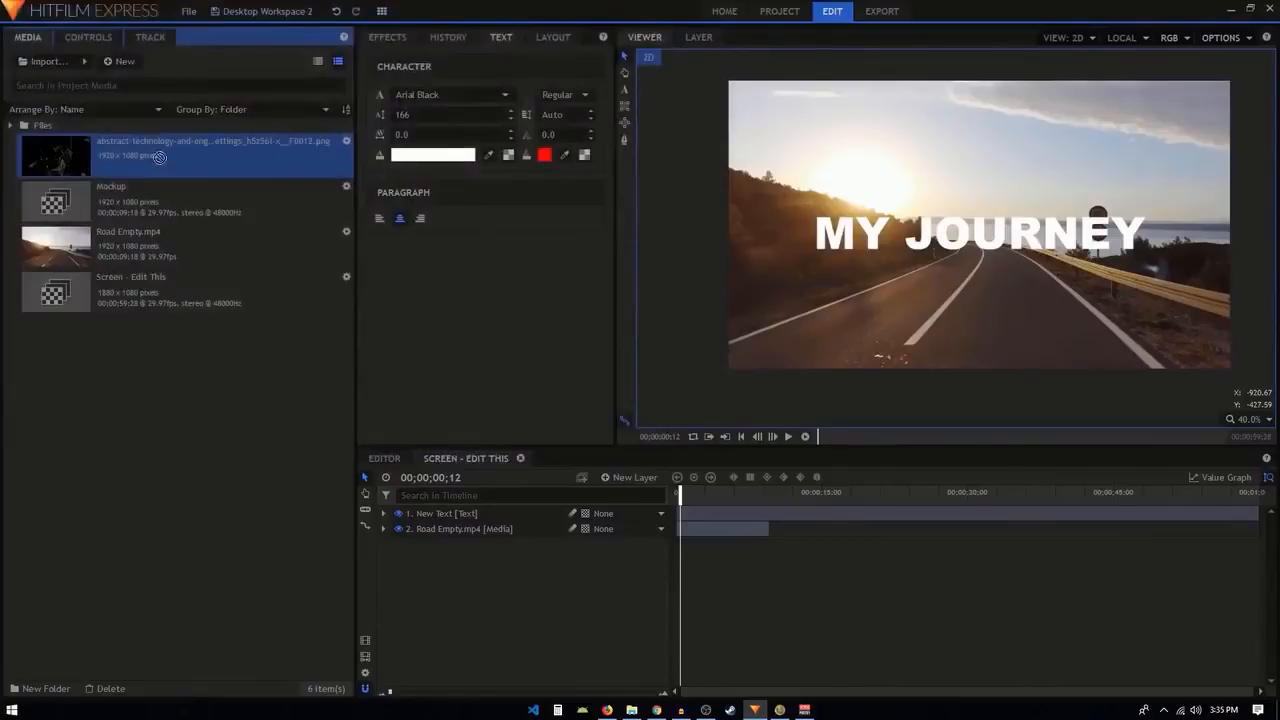
left_click_drag(159, 157, 430, 514)
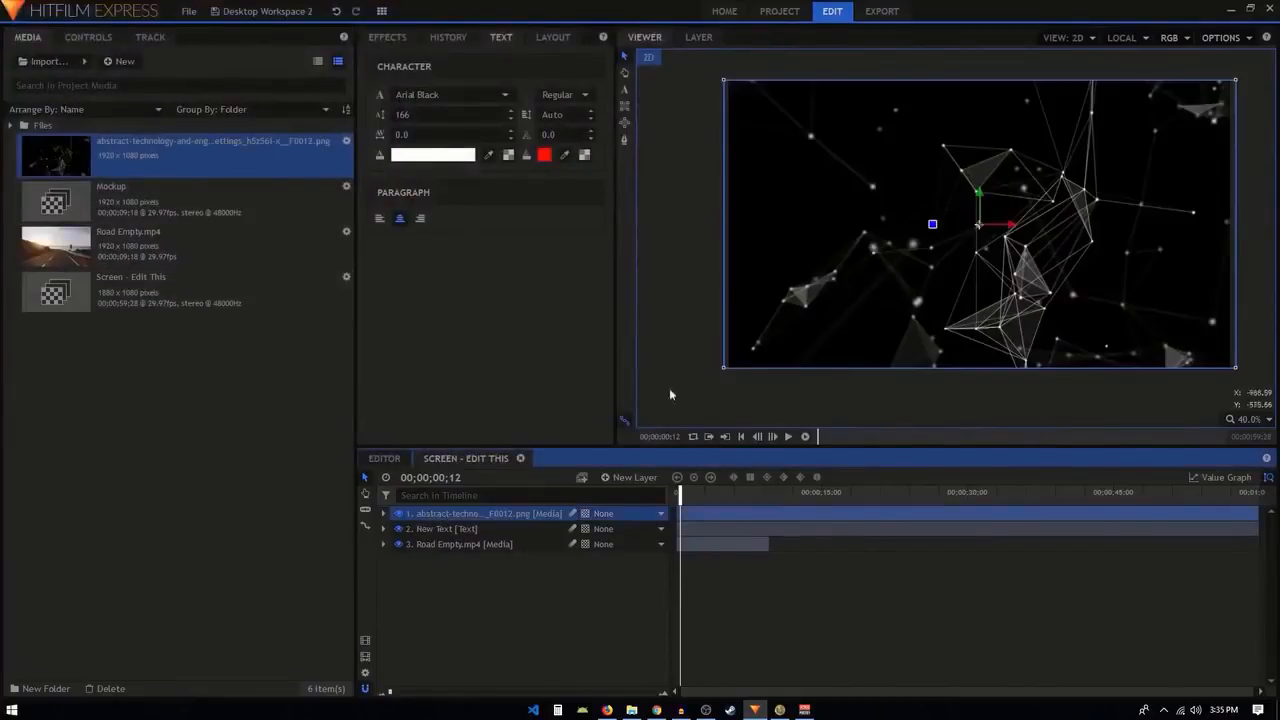
Check the abstract image on the mockup screen by scrubbing the main editor timeline.
left_click(384, 458)
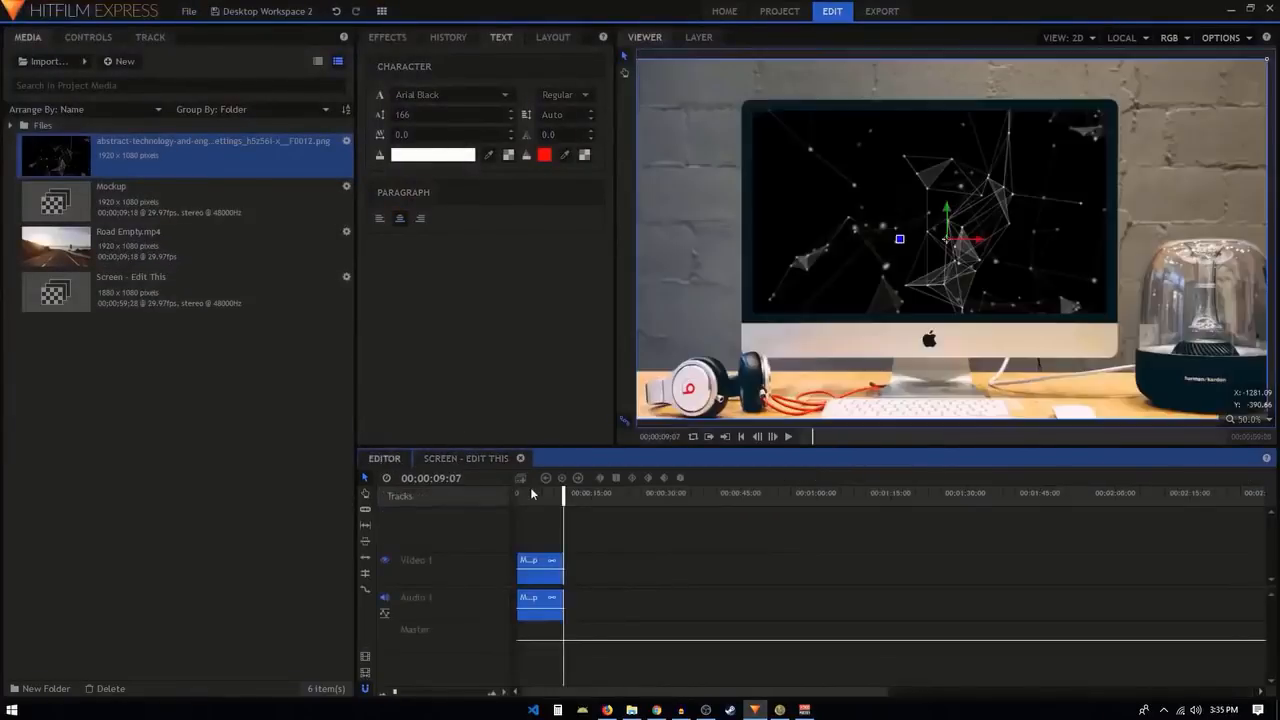
left_click(525, 494)
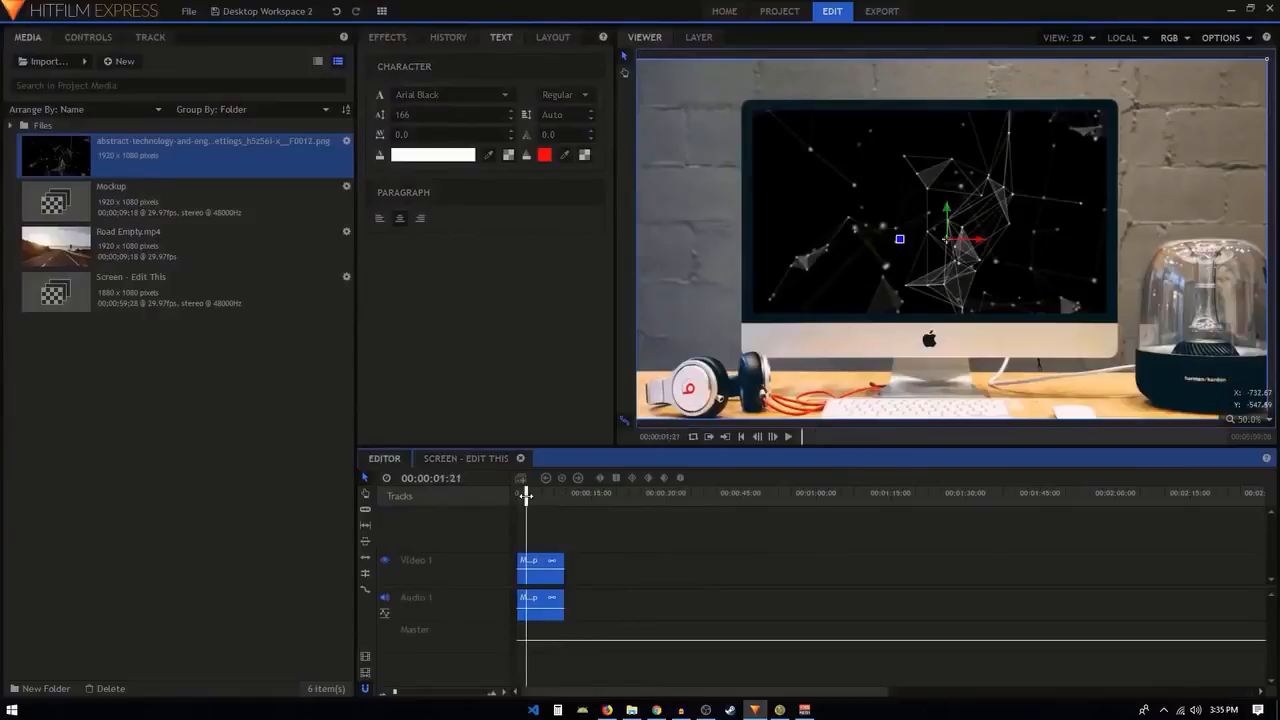
left_click_drag(525, 494, 534, 495)
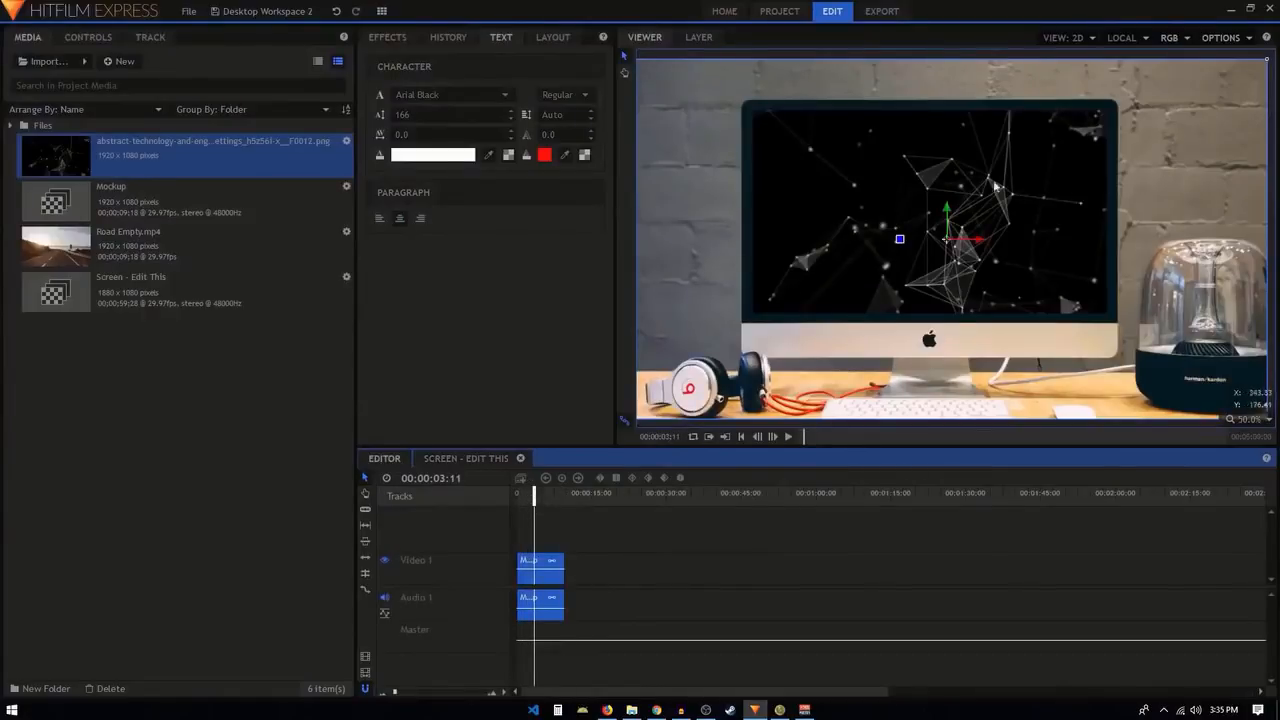
scroll(995, 187, "down", 1)
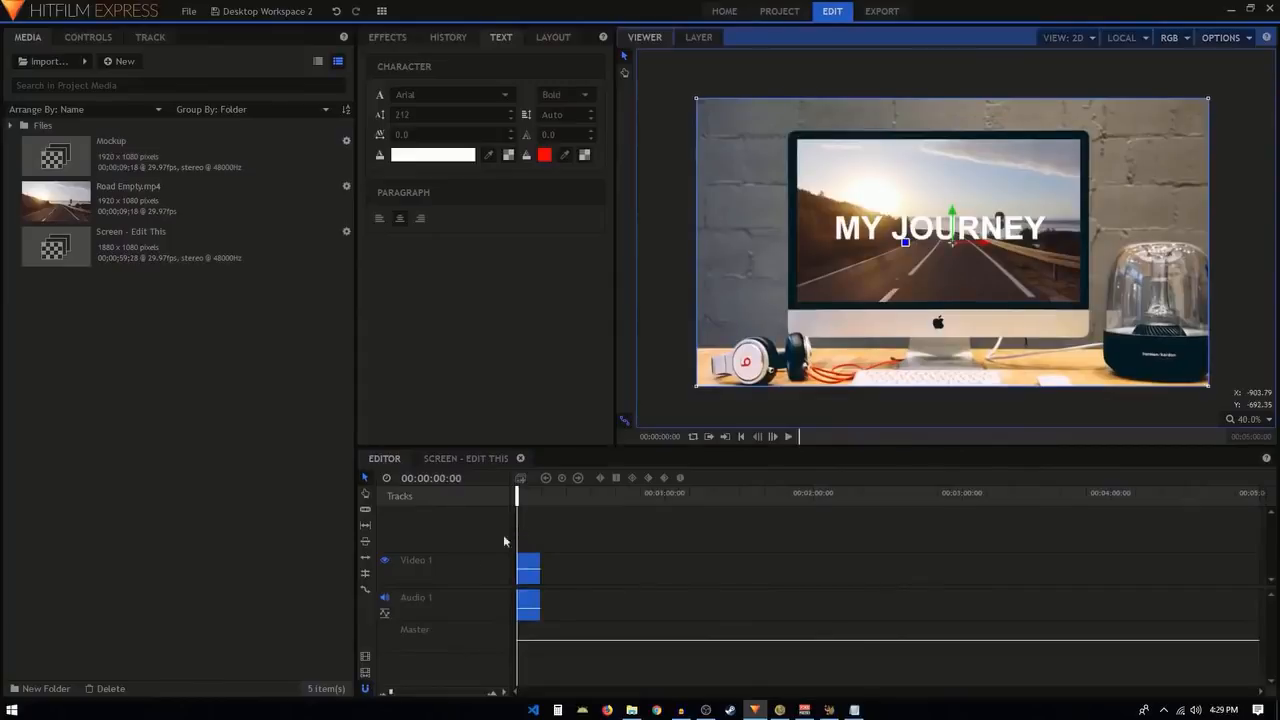
Add the editor timeline's contents to the export queue with the YouTube 1080p HD preset.
left_click(366, 660)
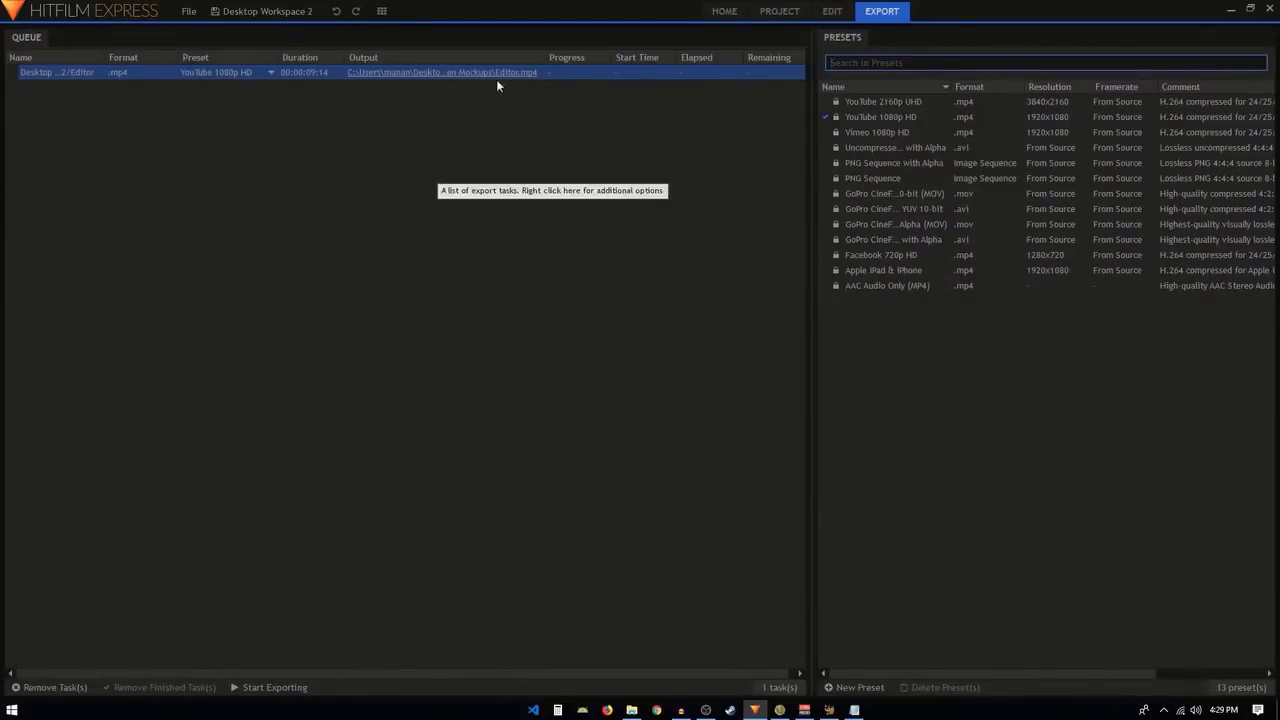
left_click(218, 71)
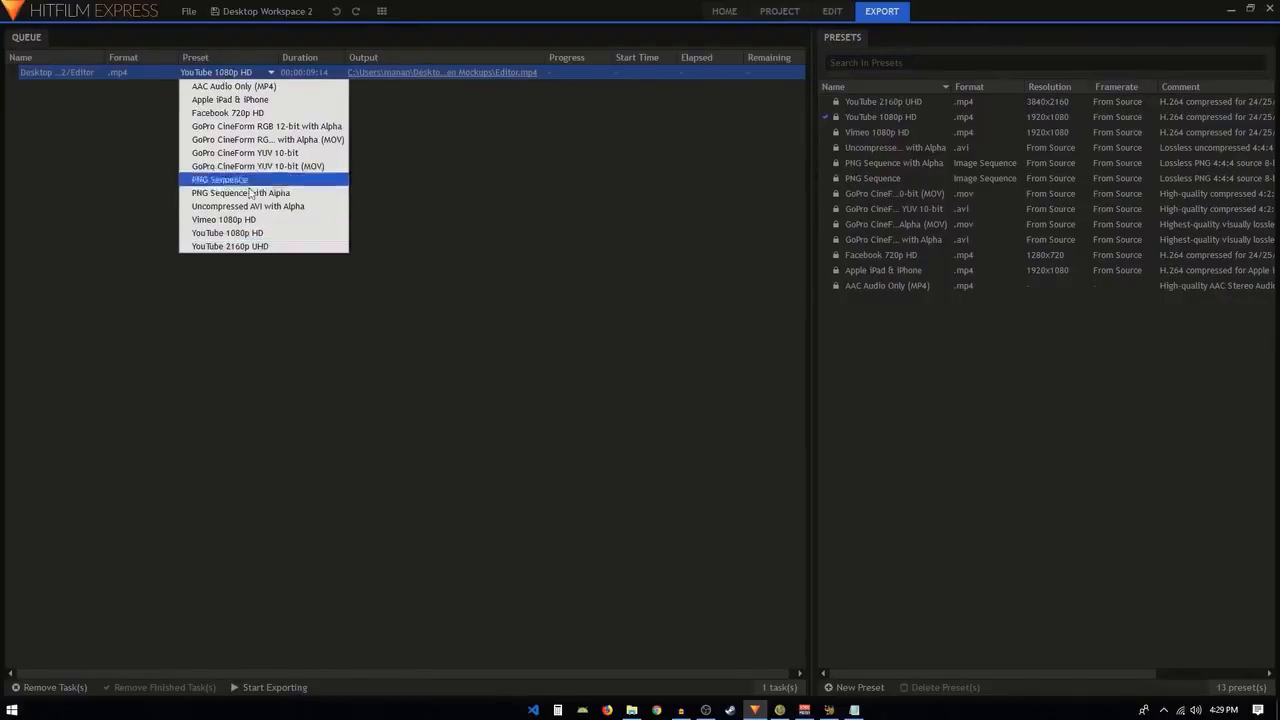
left_click(244, 239)
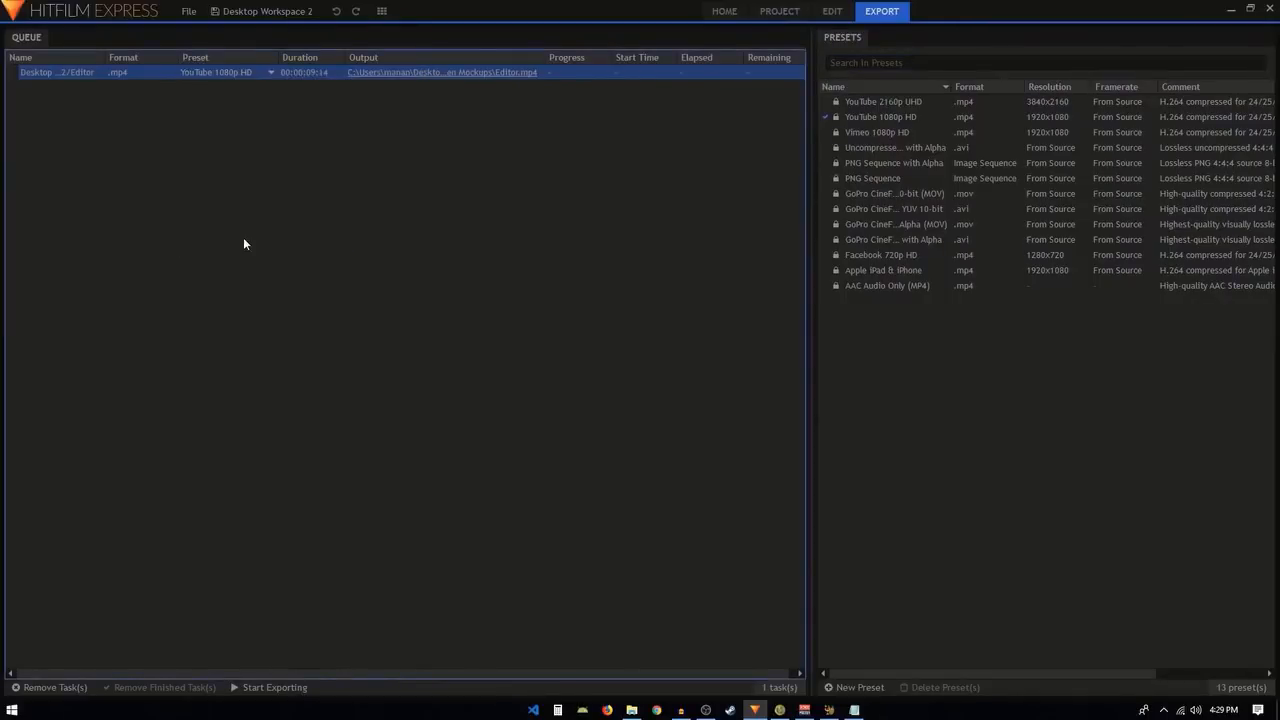
Name the export's MP4 output file Final Output in the Device Screen Mockups folder and start exporting.
left_click(492, 72)
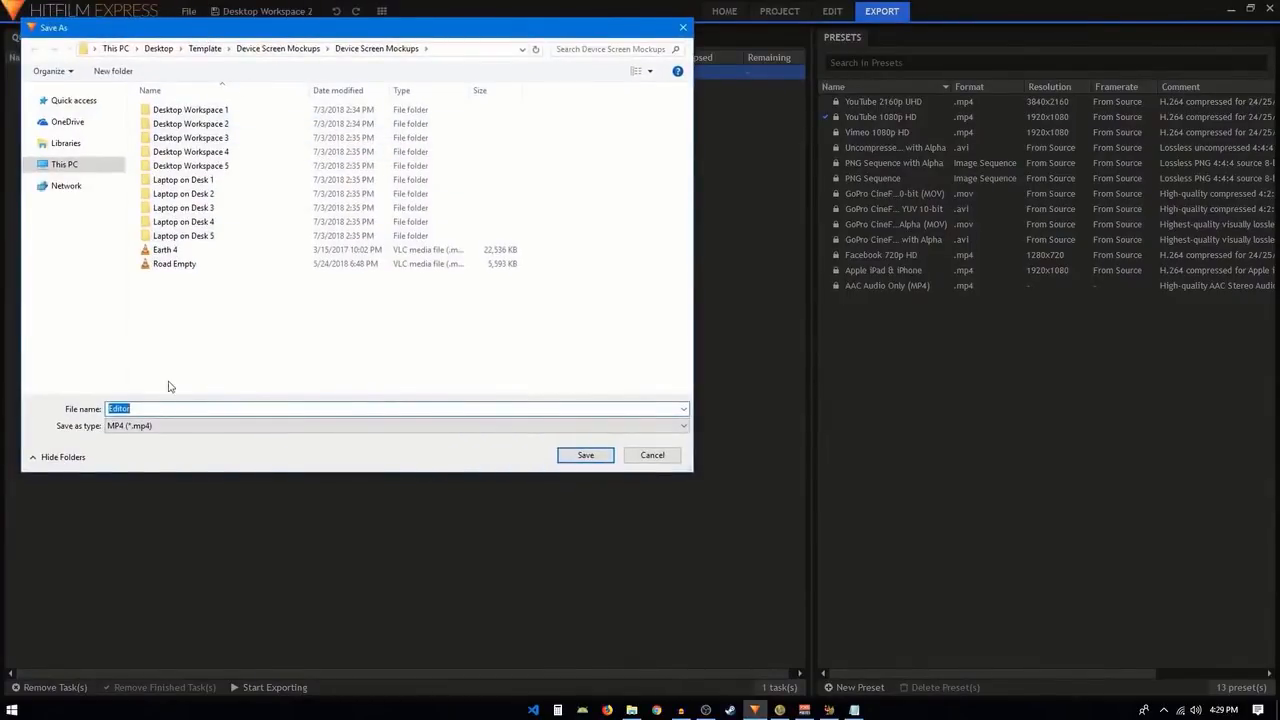
type("Final Output")
left_click(578, 459)
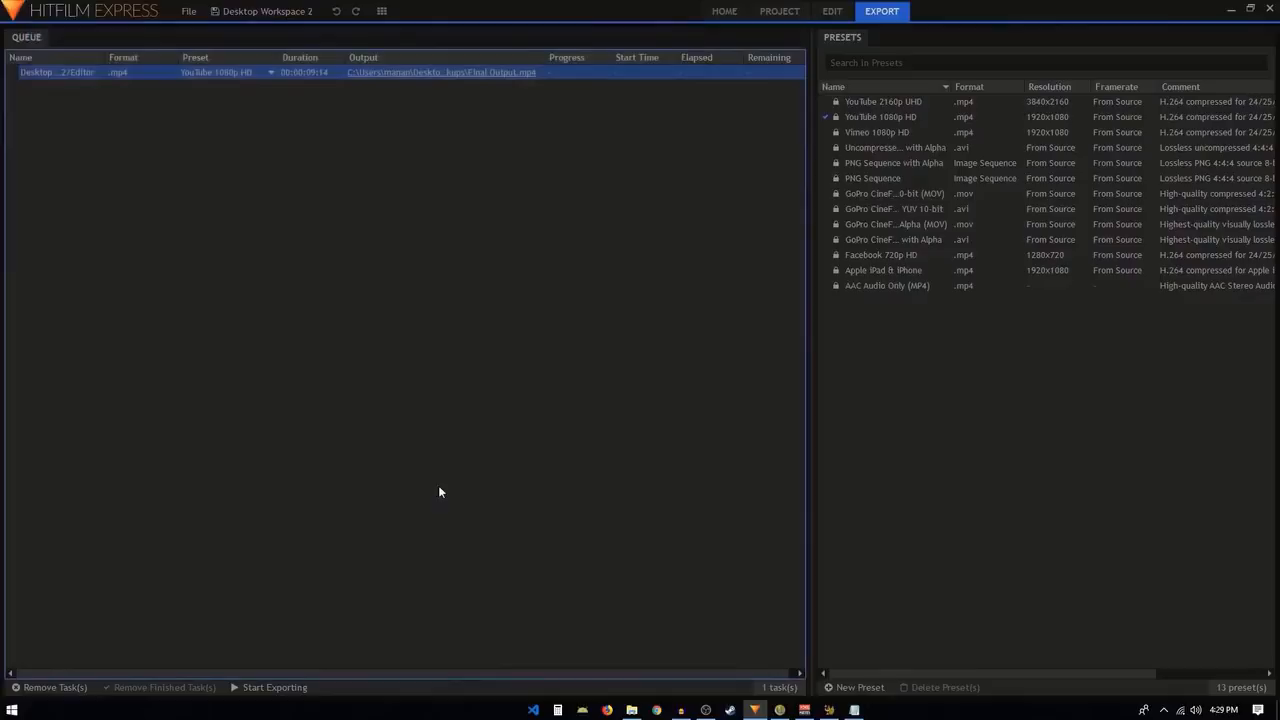
left_click(258, 688)
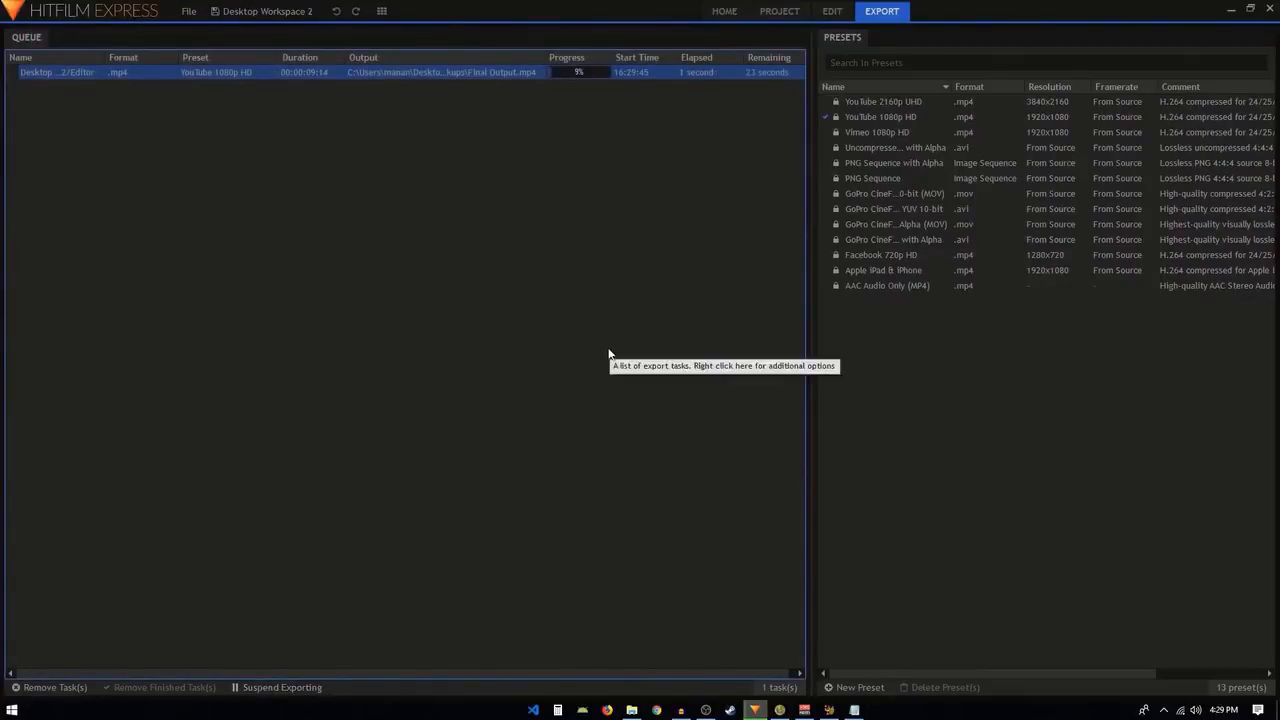